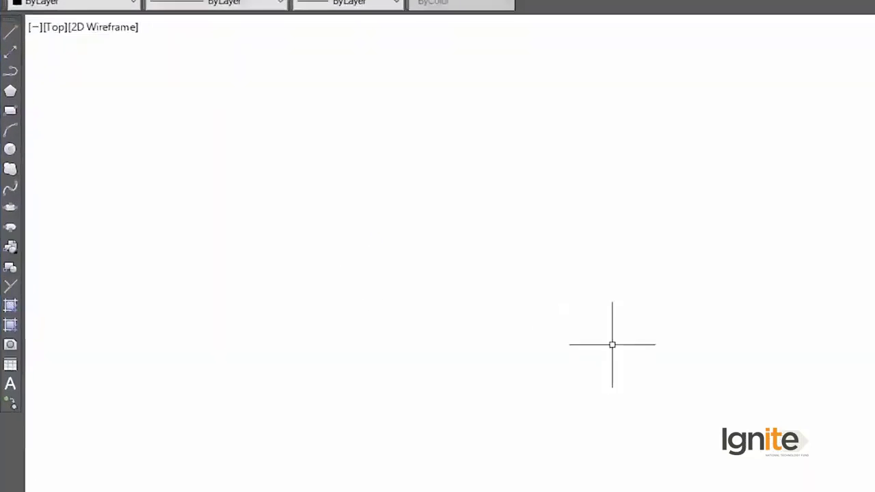
Step: Place the central circle at the crossing and draw the first block's L-shaped corner lines
left_click(748, 414)
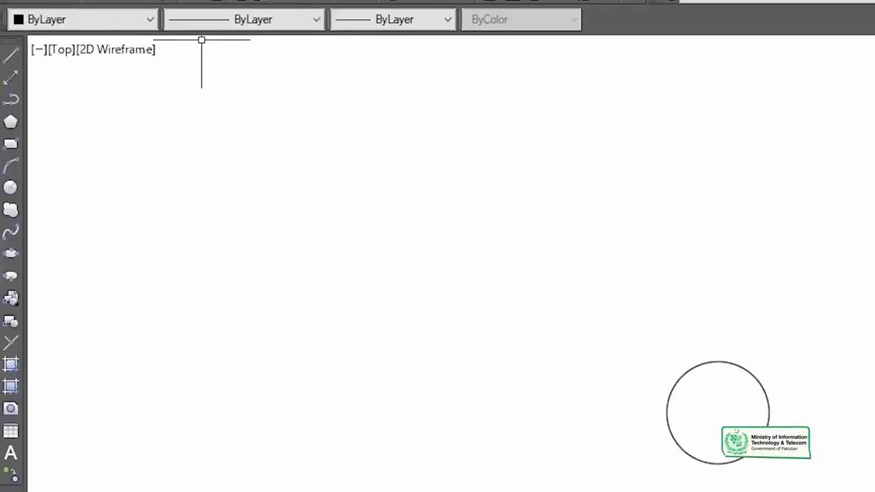
left_click(6, 60)
left_click(236, 304)
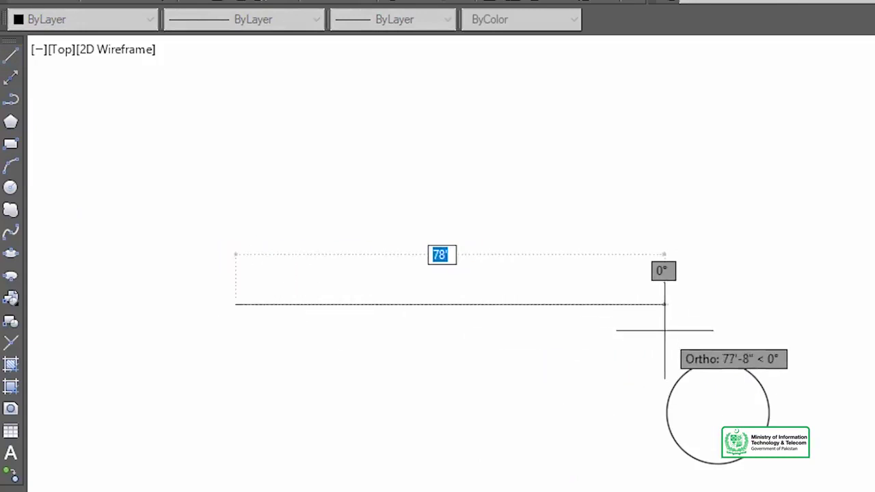
left_click(693, 315)
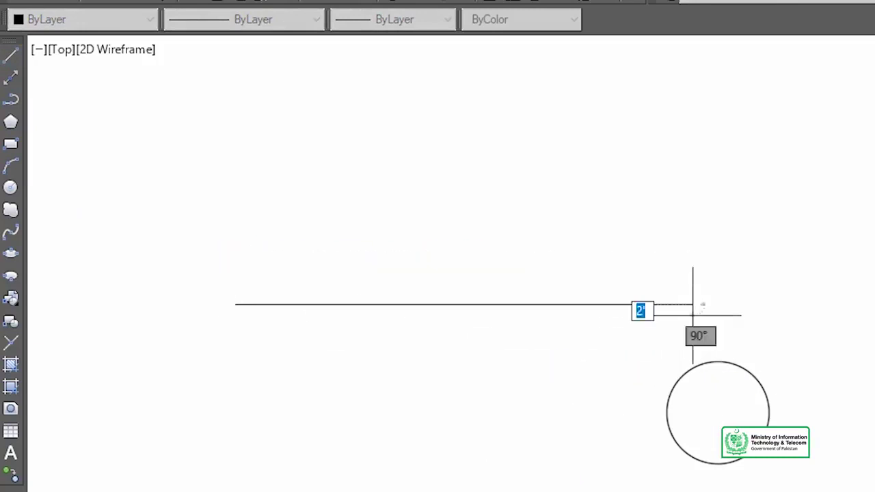
left_click(692, 78)
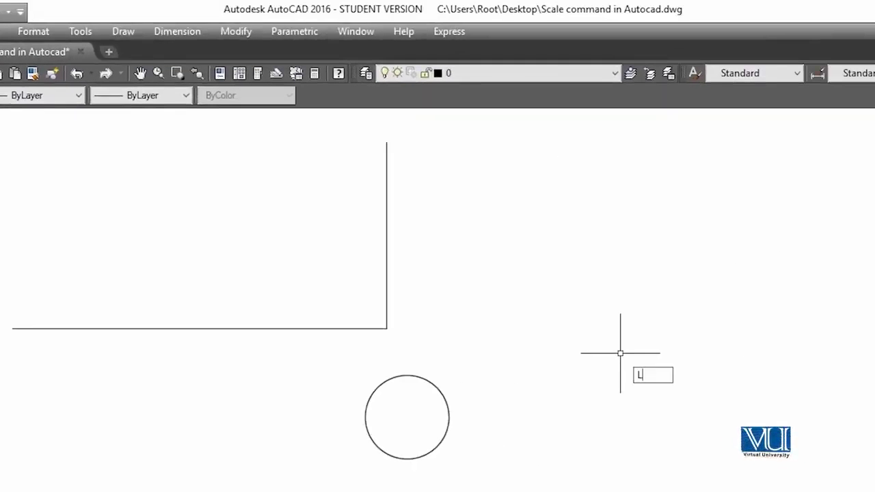
type("L")
Step: Draw the corner lines of the top-right and bottom-left blocks
key("Return")
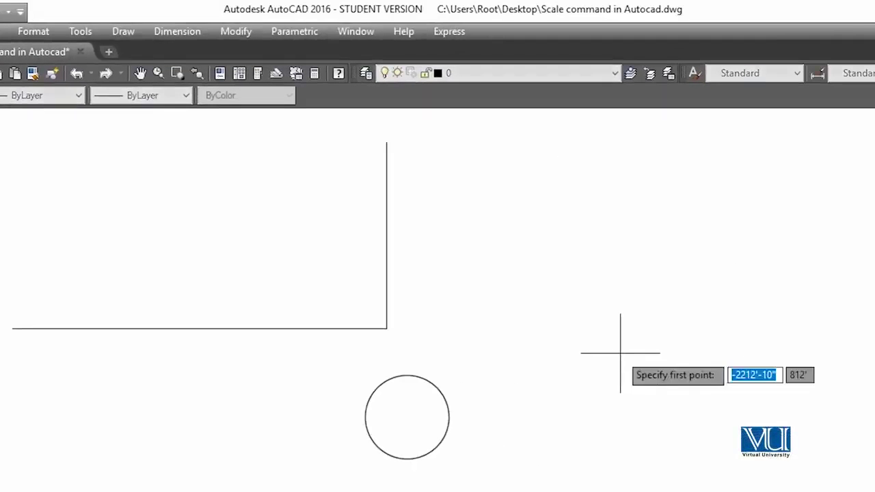
left_click(462, 149)
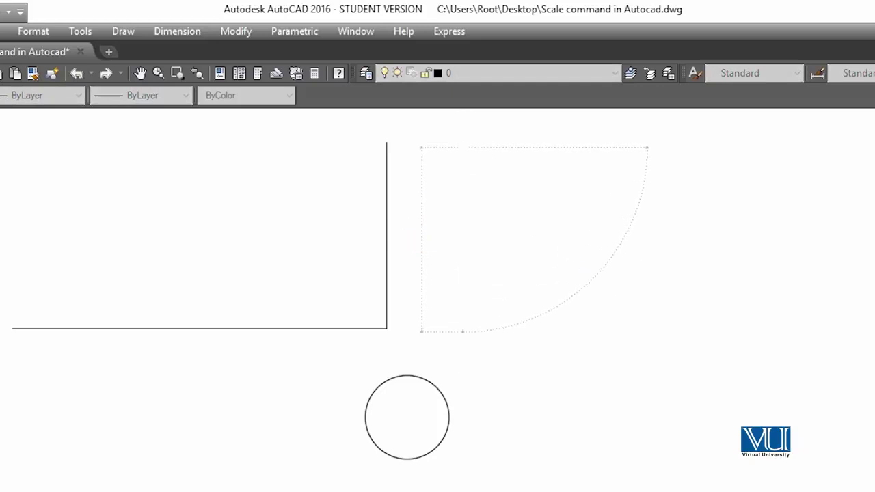
key("Return")
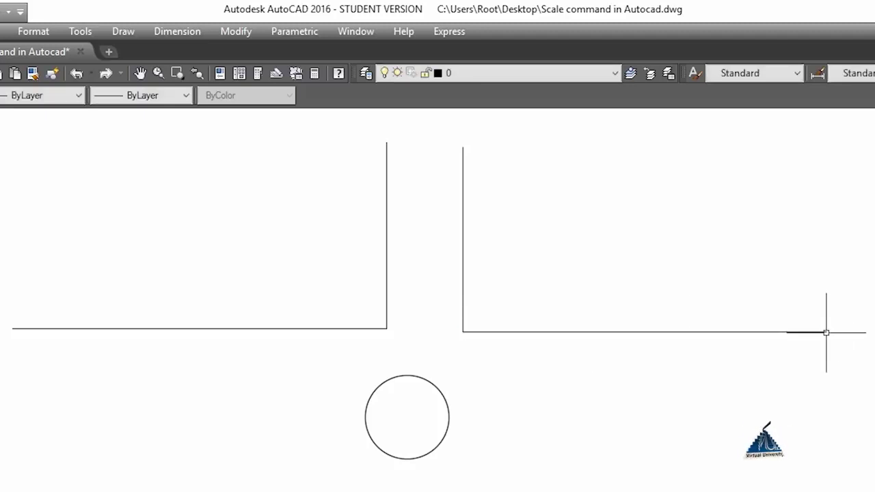
type("L")
key("Return")
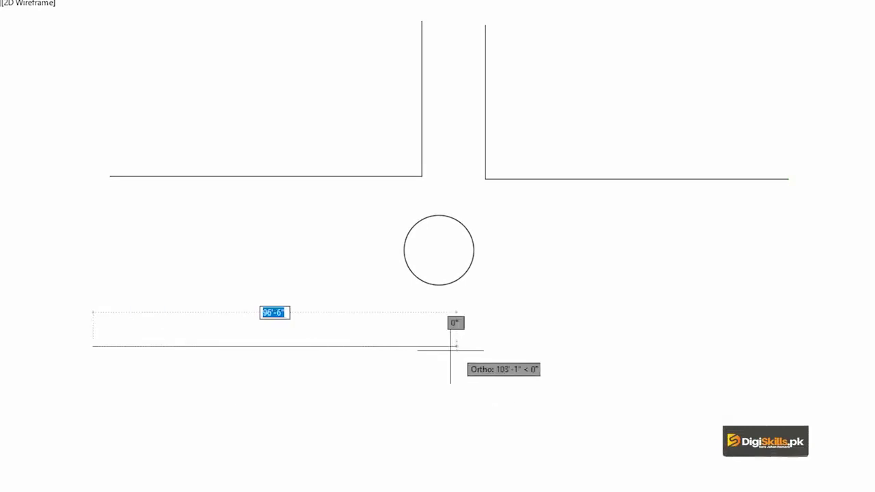
left_click(402, 347)
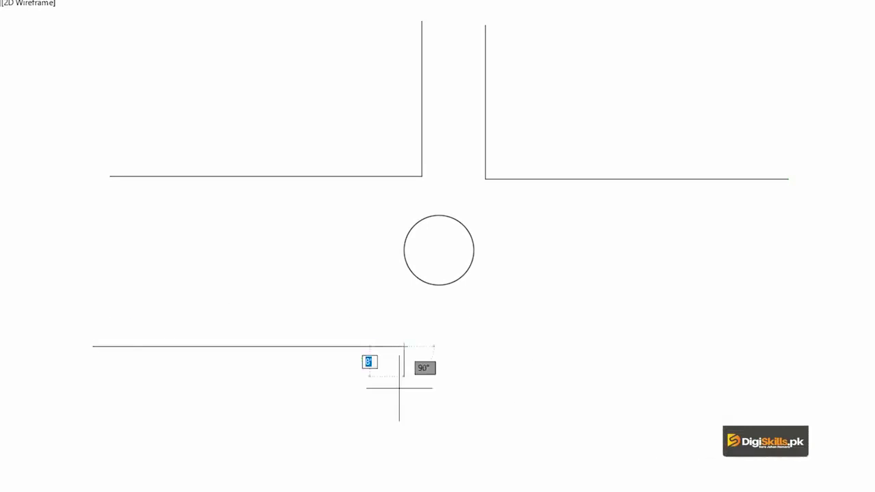
left_click(392, 464)
key("Escape")
Step: Draw the lower-right block's top edge with LINE, discarding one unwanted line
type("l")
key("Return")
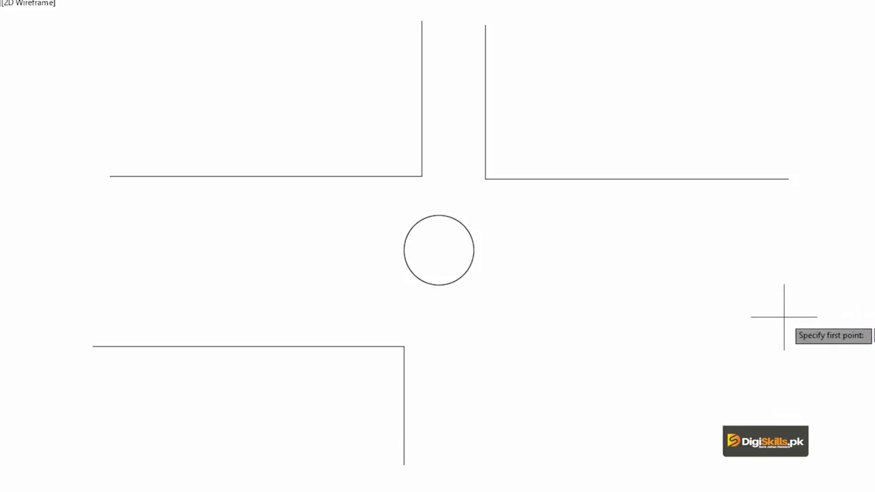
left_click(785, 308)
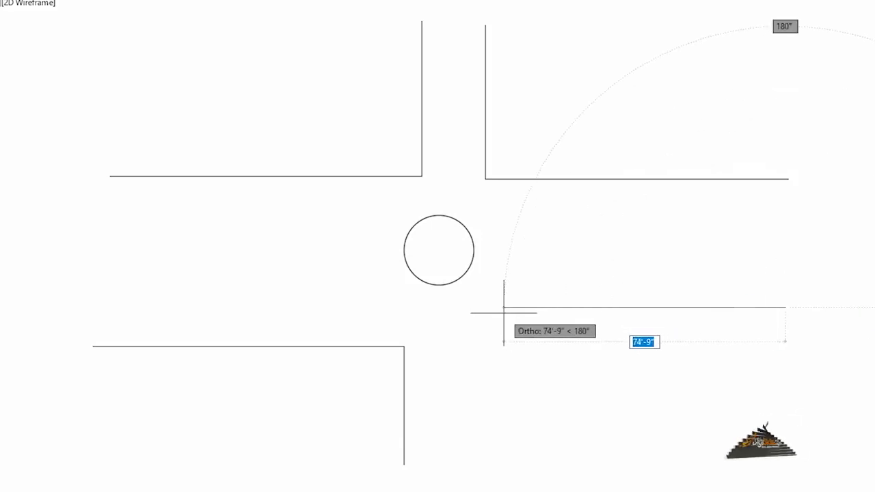
key("Escape")
type("l")
key("Return")
left_click(496, 346)
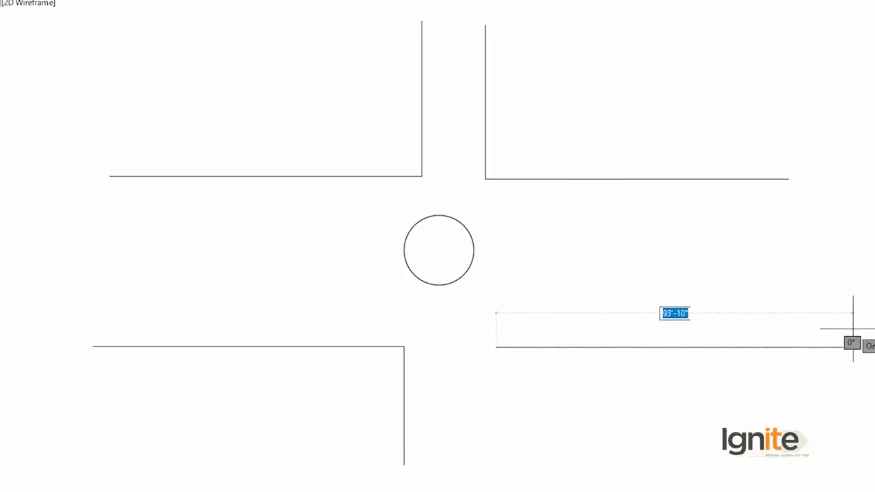
left_click(830, 341)
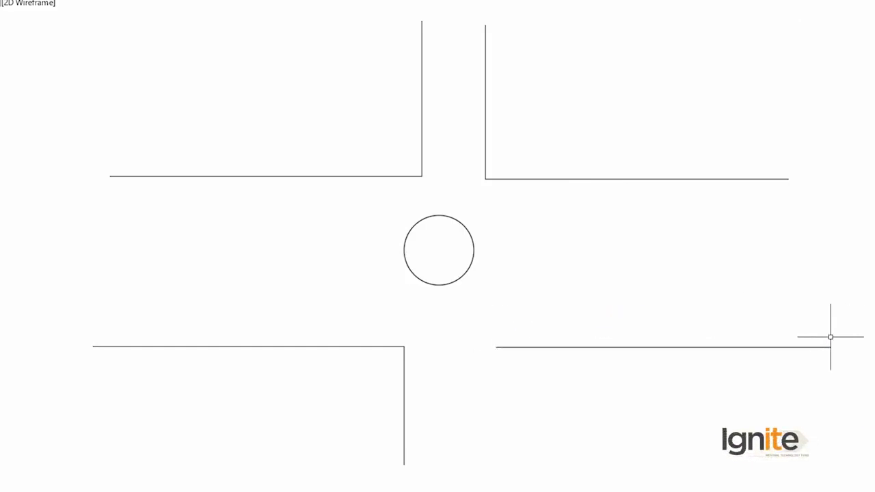
type("L")
key("Return")
Step: Finish the lower-right block's vertical side line and pan around to inspect the crossing
left_click(496, 347)
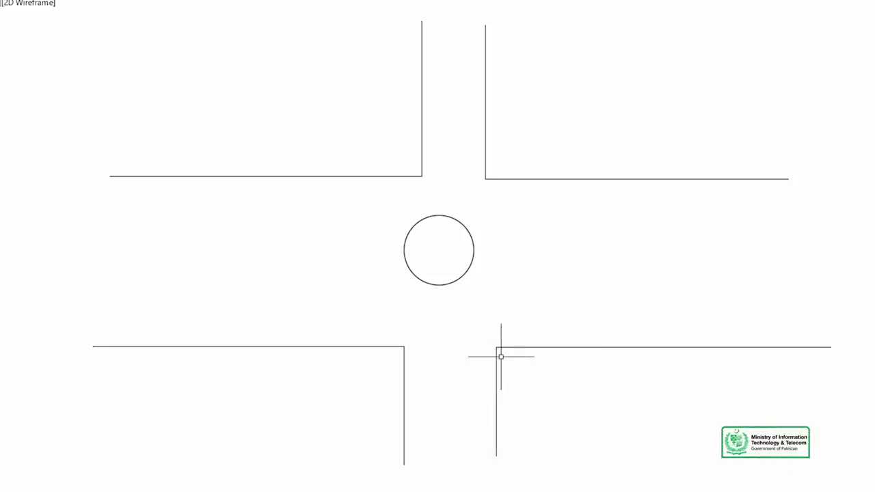
middle_click_drag(517, 231, 527, 302)
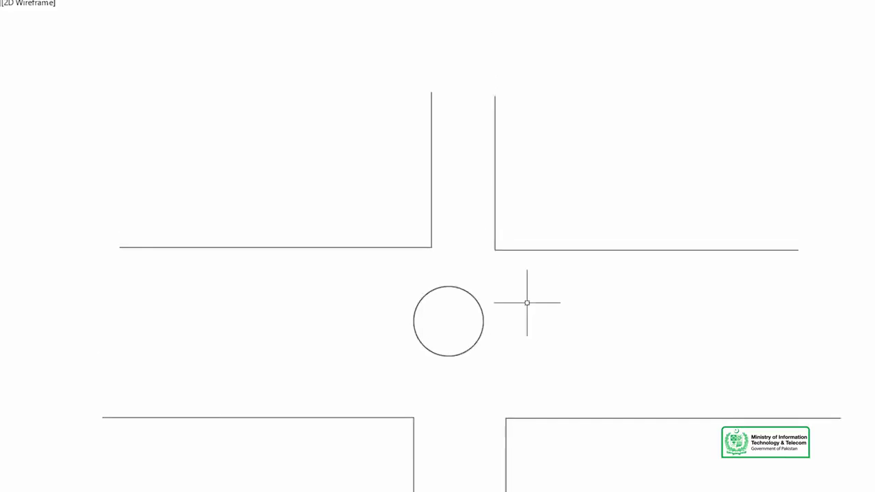
scroll(428, 244, "up", 2)
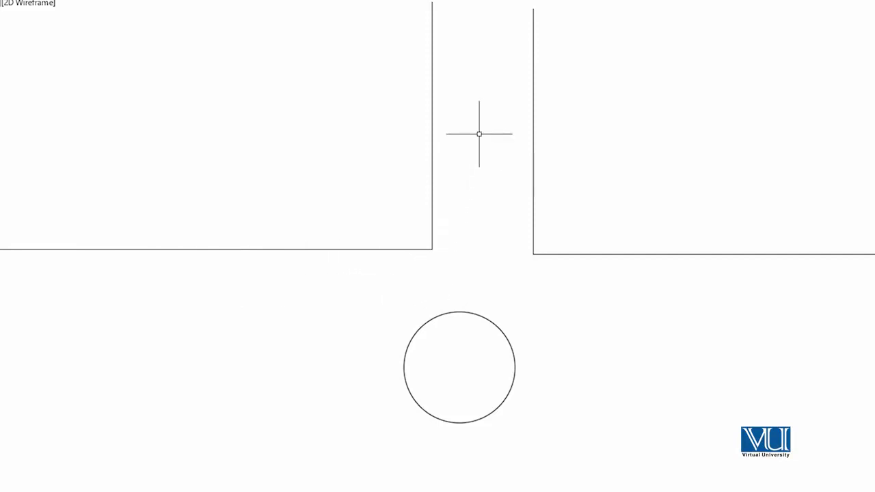
scroll(475, 199, "down", 2)
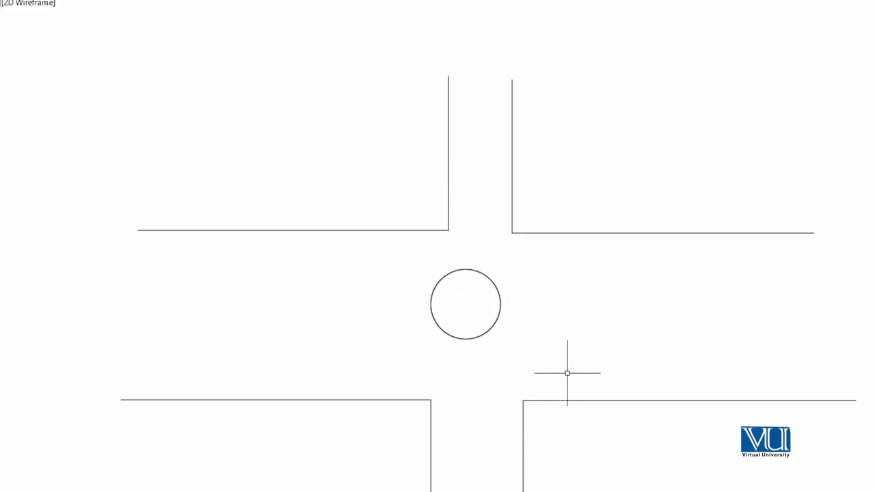
middle_click_drag(551, 389, 557, 237)
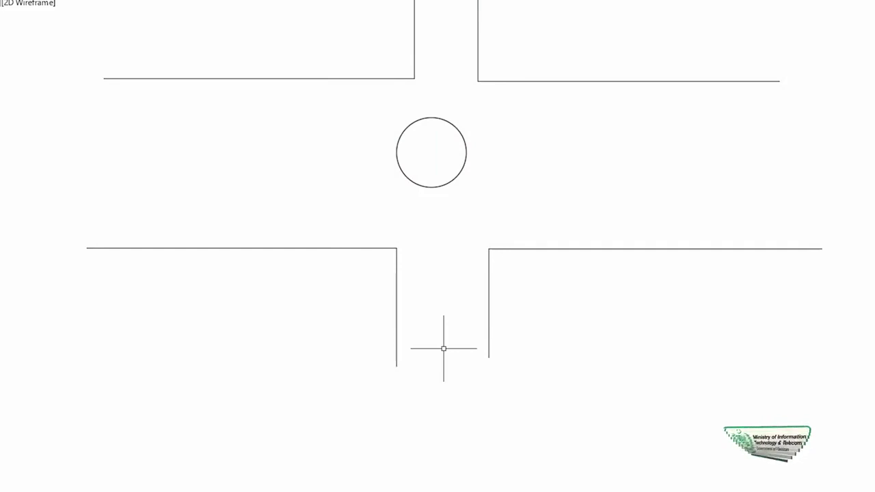
middle_click_drag(363, 264, 408, 321)
middle_click_drag(412, 232, 382, 275)
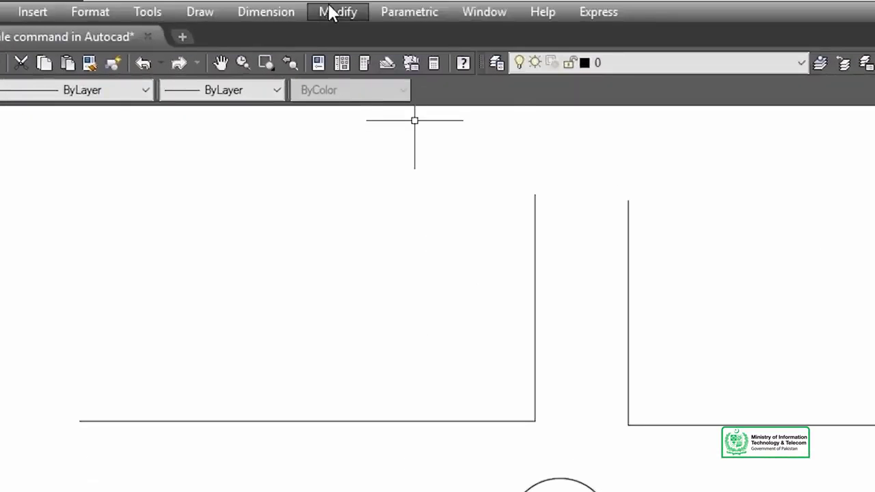
Step: Start FILLET and choose the Radius option to enter a 5' fillet radius
left_click(334, 13)
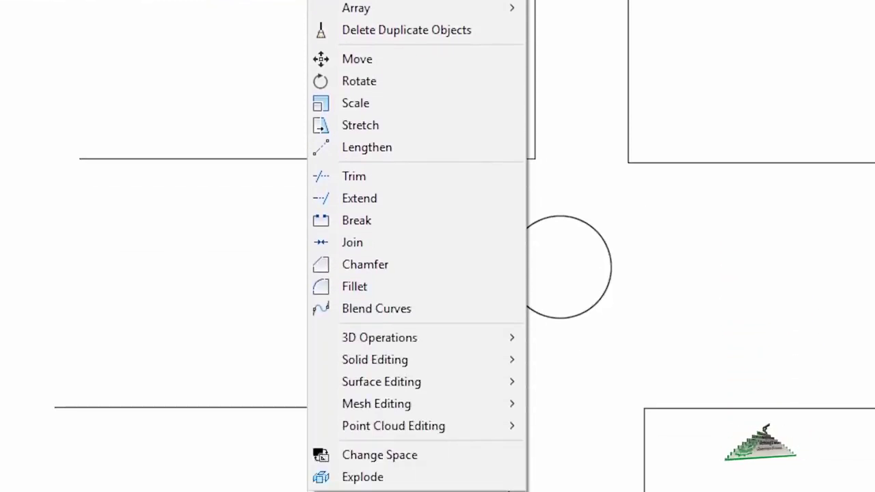
left_click(830, 77)
left_click(827, 71)
left_click(762, 91)
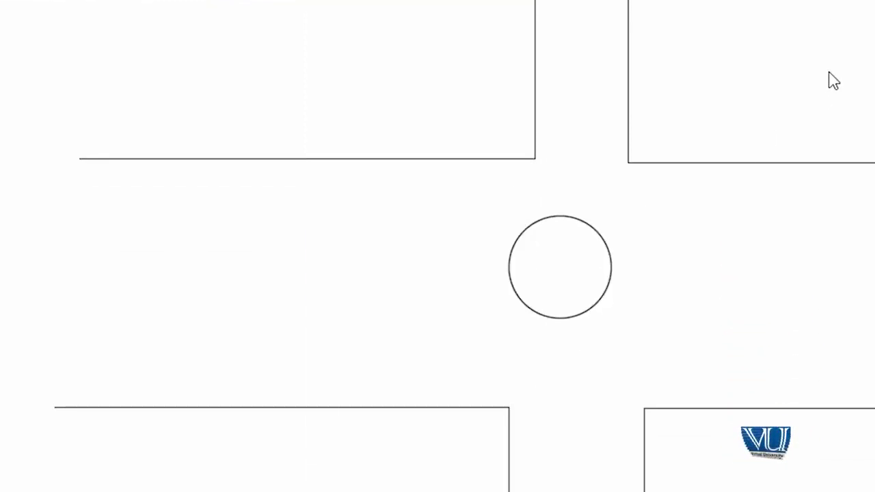
type("F")
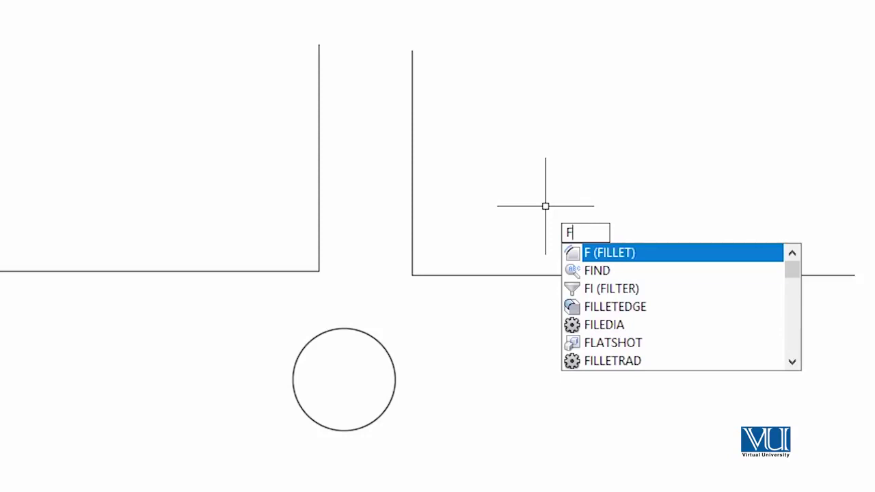
key("Return")
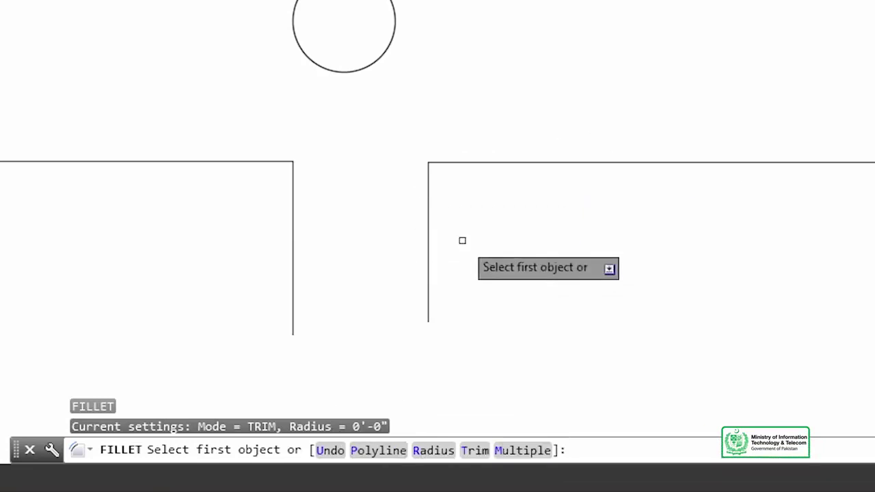
left_click(433, 451)
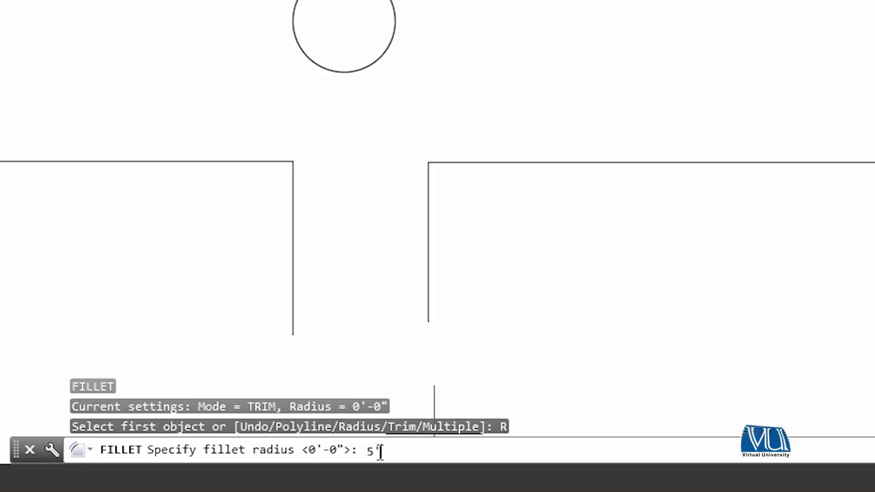
Step: Accept the 5' radius and round the lower-right block's corner
key("Return")
left_click(487, 162)
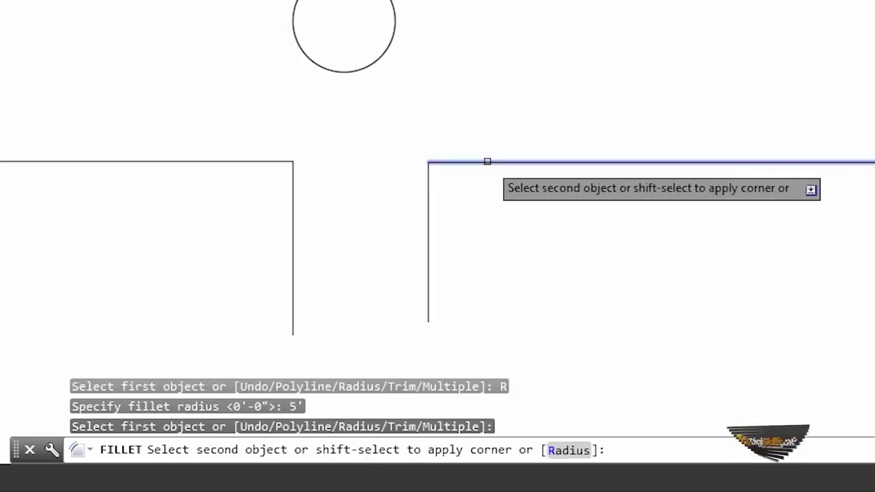
left_click(428, 207)
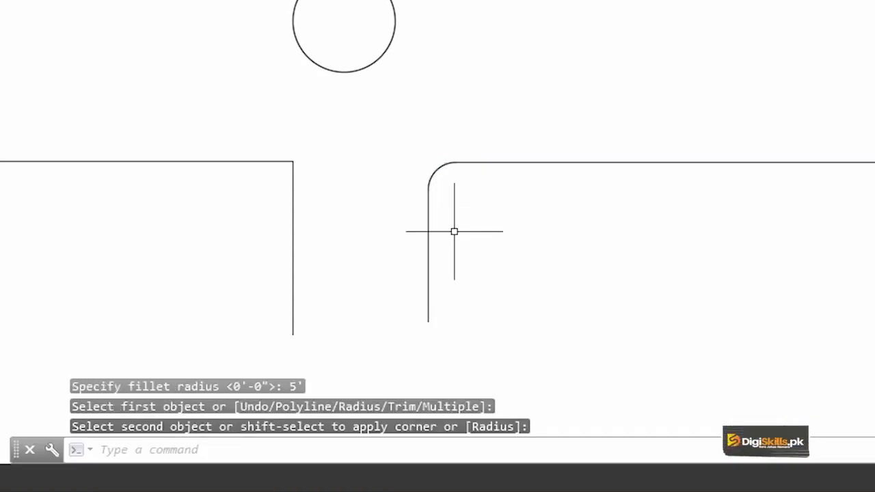
scroll(441, 179, "up", 5)
scroll(441, 179, "up", 3)
scroll(442, 179, "down", 3)
scroll(398, 197, "down", 2)
scroll(405, 222, "down", 4)
scroll(405, 211, "down", 2)
scroll(396, 208, "up", 4)
mouse_move(284, 185)
middle_mouse_down()
mouse_move(306, 196)
mouse_move(303, 379)
middle_mouse_up()
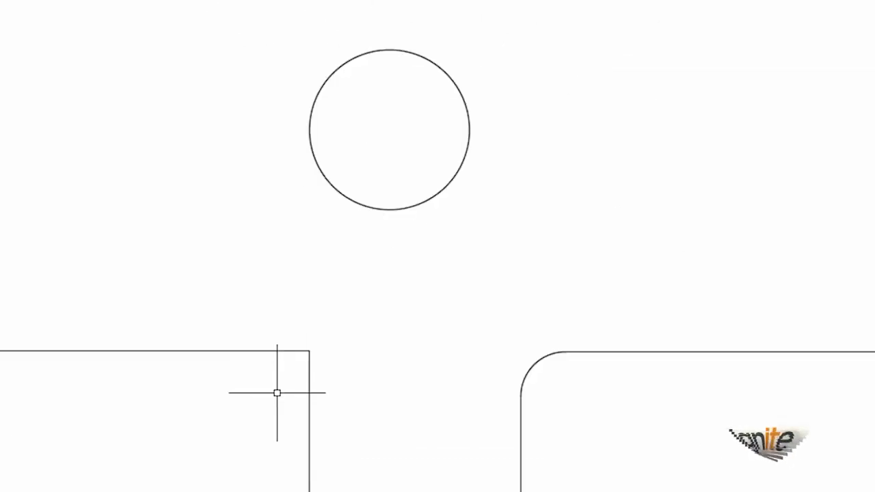
Step: Round the lower-left block's corner with another 5' fillet
type("f")
key("Return")
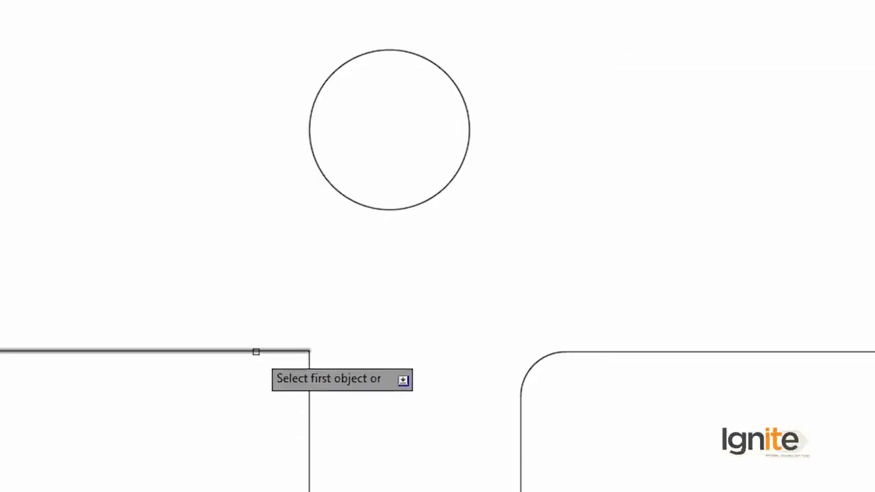
left_click(257, 351)
left_click(309, 400)
scroll(319, 385, "down", 2)
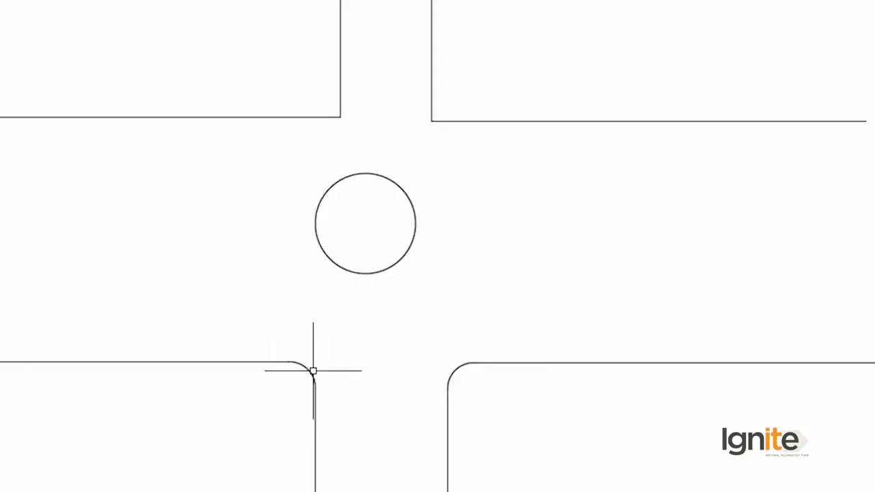
middle_click_drag(457, 377, 400, 272)
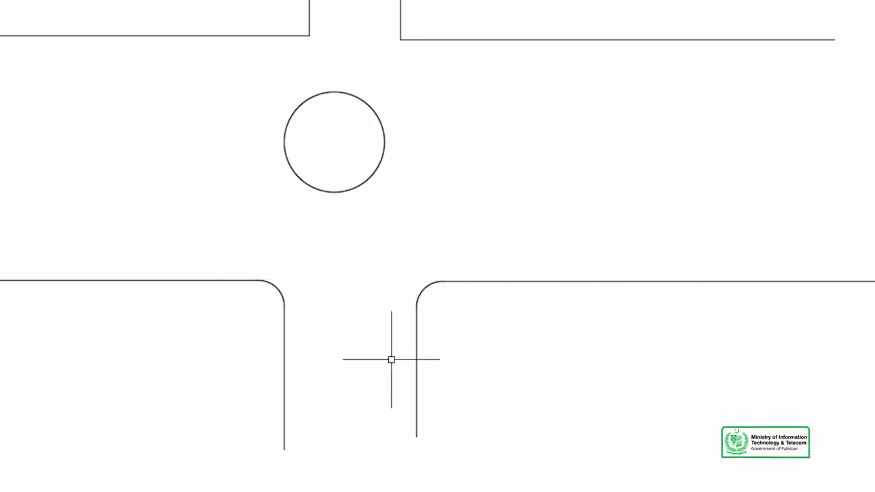
middle_click_drag(391, 360, 398, 293)
scroll(349, 293, "up", 3)
scroll(320, 343, "down", 2)
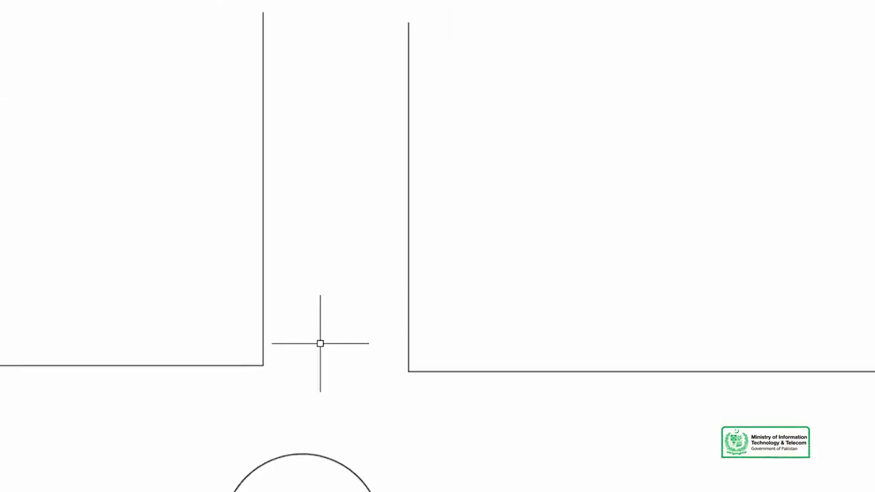
type("F")
key("Return")
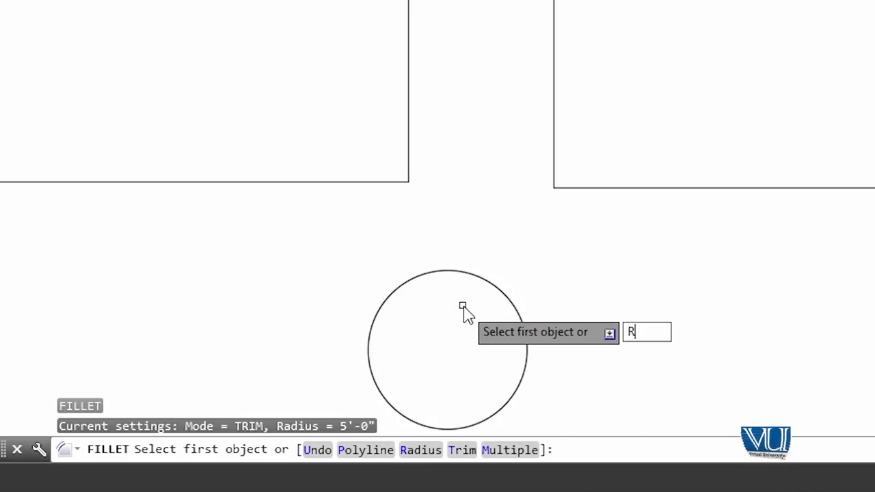
Step: Set the fillet radius to 10' and round the upper-left block's corner
key("Return")
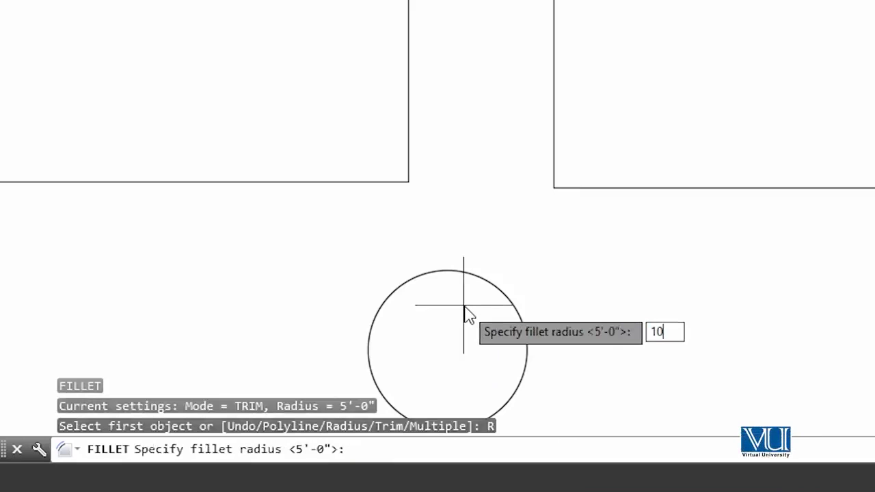
key("Return")
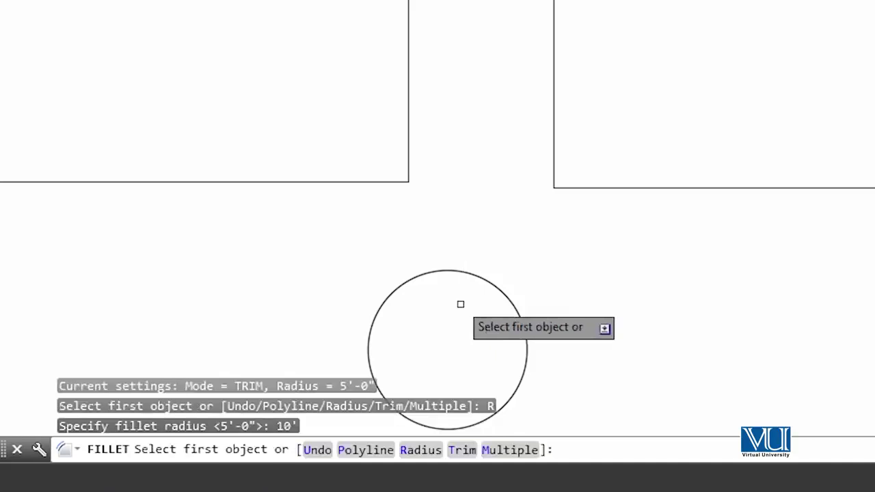
left_click(377, 182)
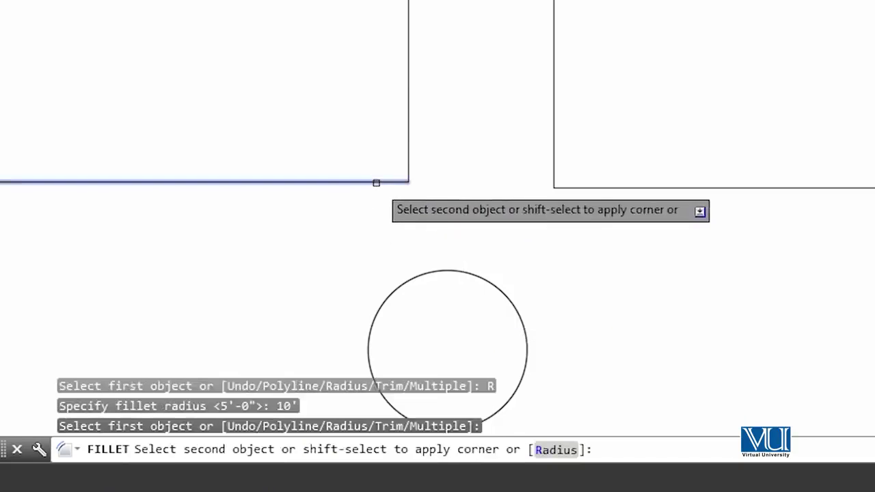
left_click(408, 109)
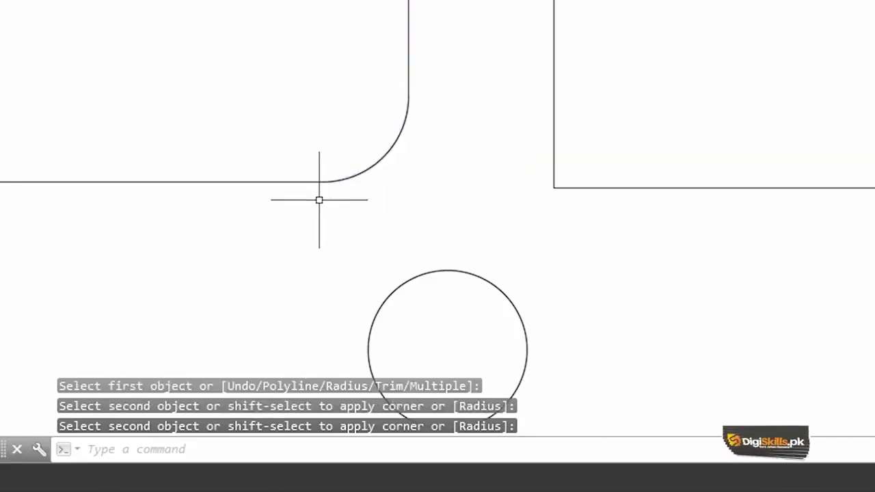
Step: Round the upper-right block's corner and one more block corner with the 10' fillet
key("Return")
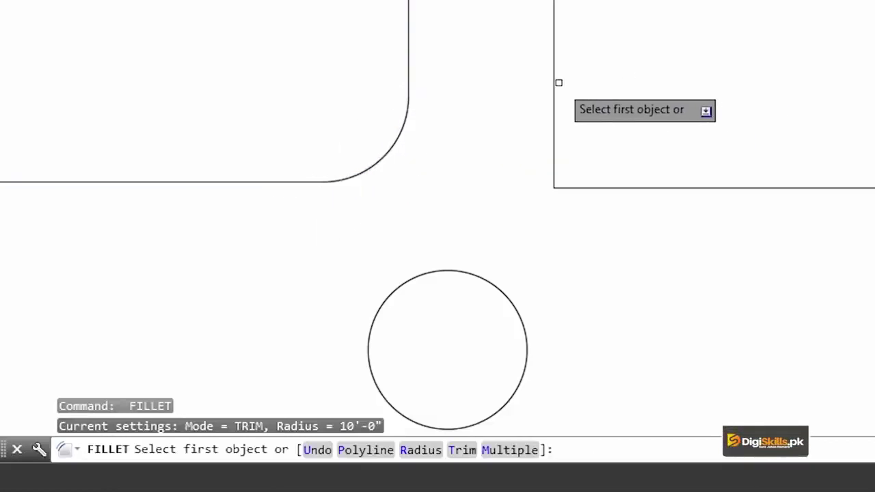
left_click(555, 80)
left_click(589, 188)
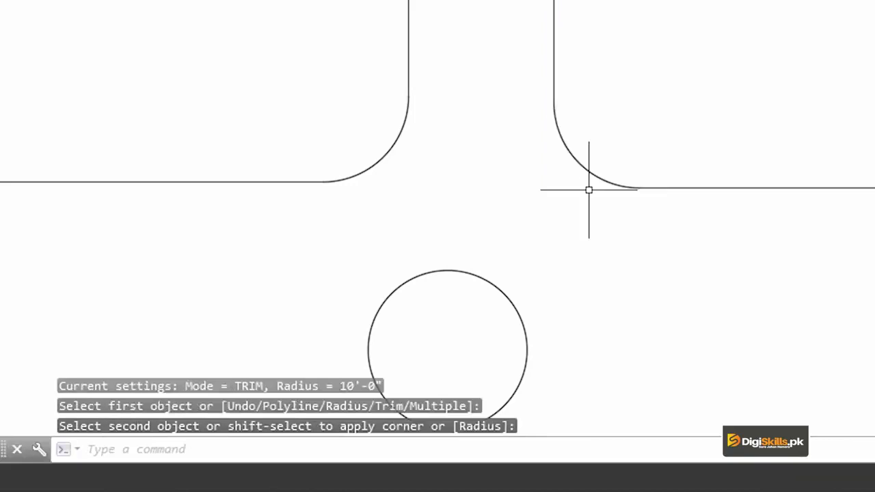
scroll(524, 281, "down", 3)
mouse_move(527, 305)
middle_mouse_down()
mouse_move(501, 129)
mouse_move(523, 104)
middle_mouse_up()
scroll(485, 168, "up", 2)
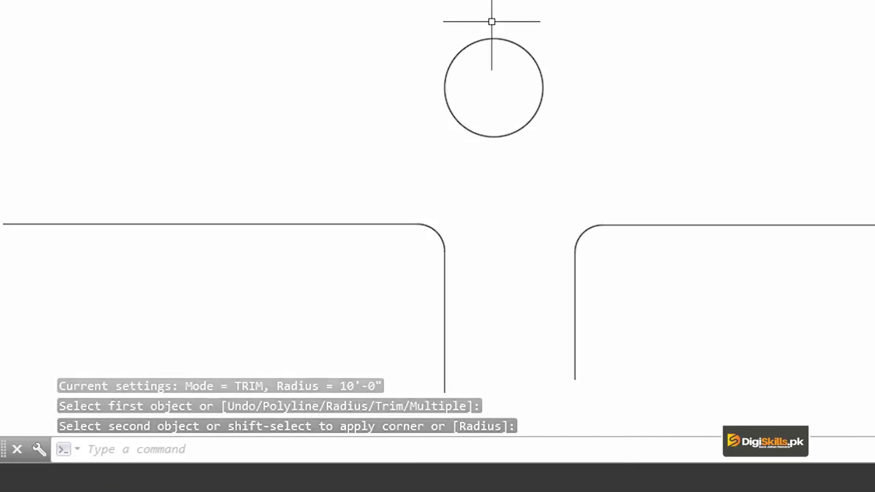
scroll(492, 20, "up", 2)
scroll(346, 178, "down", 2)
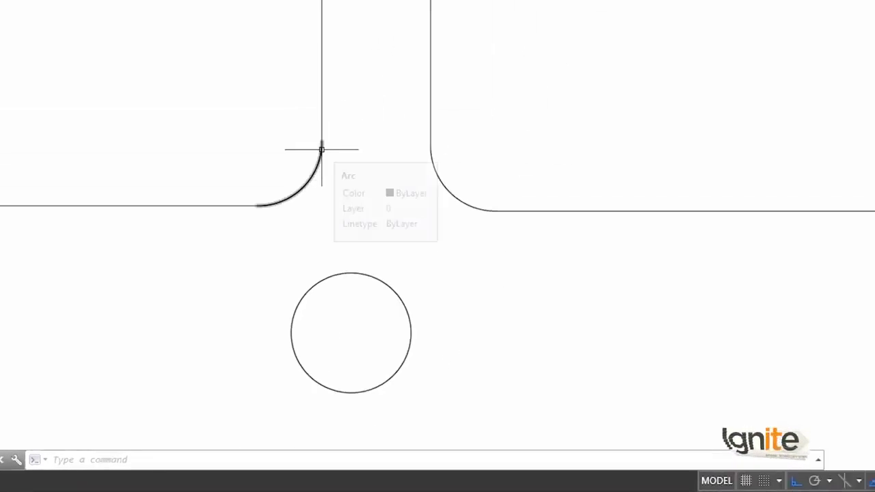
left_click(322, 145)
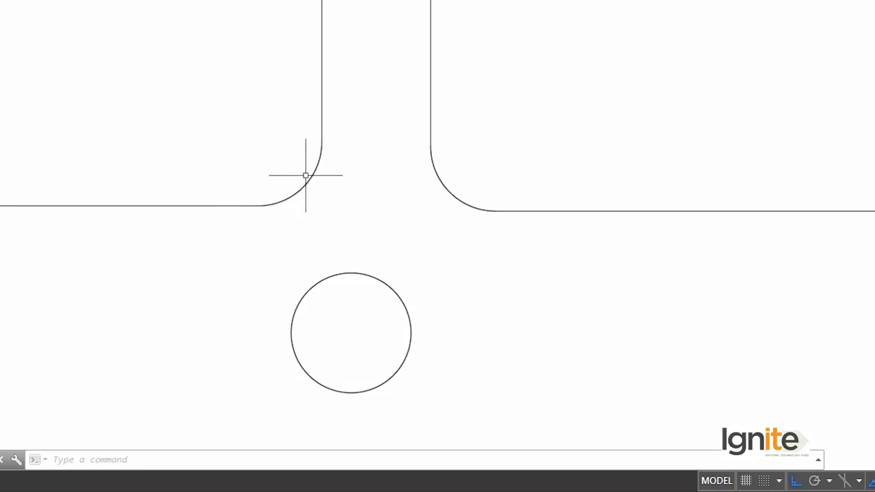
scroll(306, 128, "down", 4)
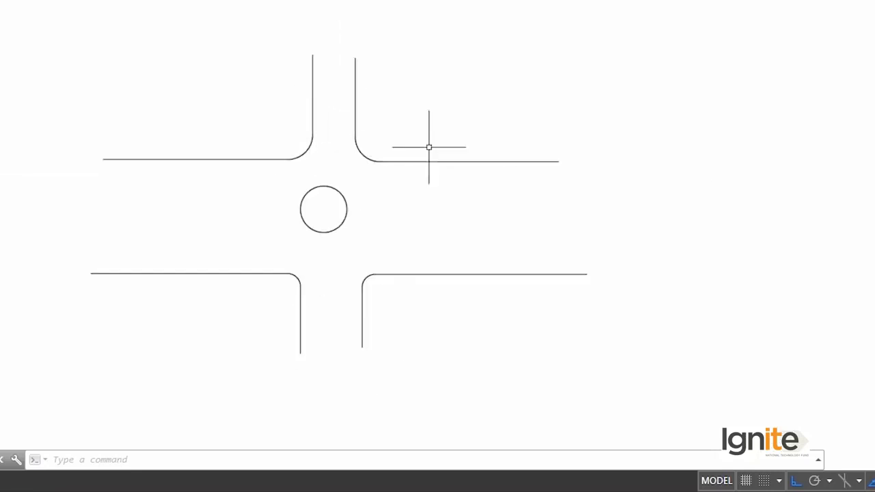
Step: Draw a long horizontal road edge and a vertical edge at its end
middle_click_drag(429, 147, 316, 143)
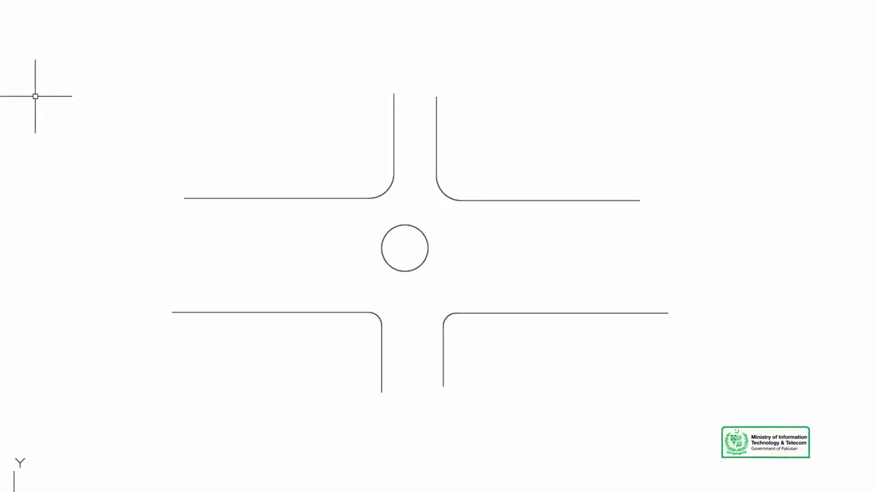
type("l")
key("Return")
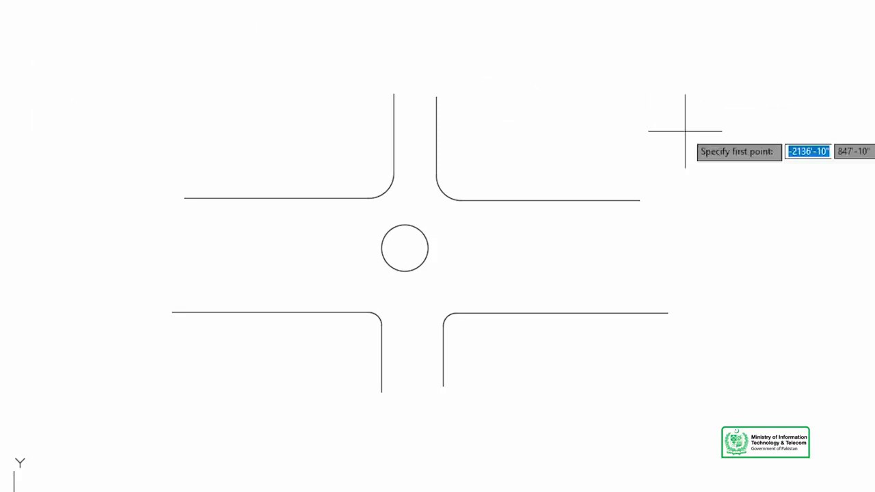
left_click(598, 97)
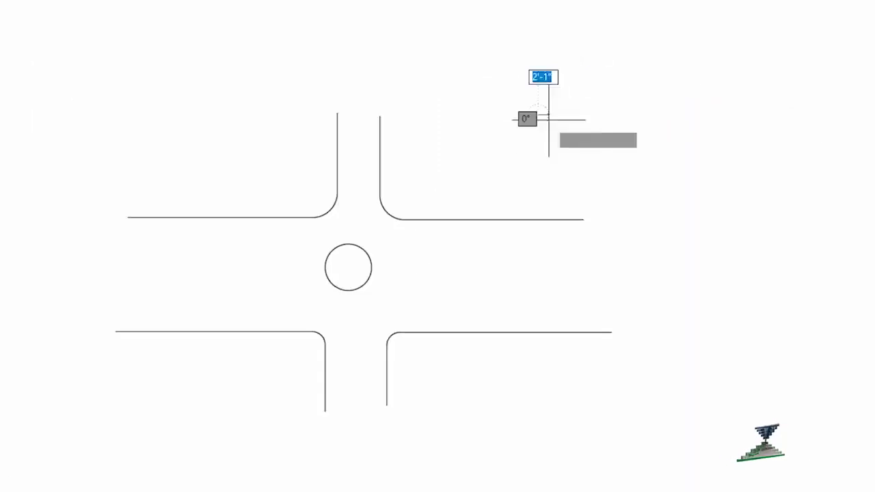
left_click(738, 238)
key("Return")
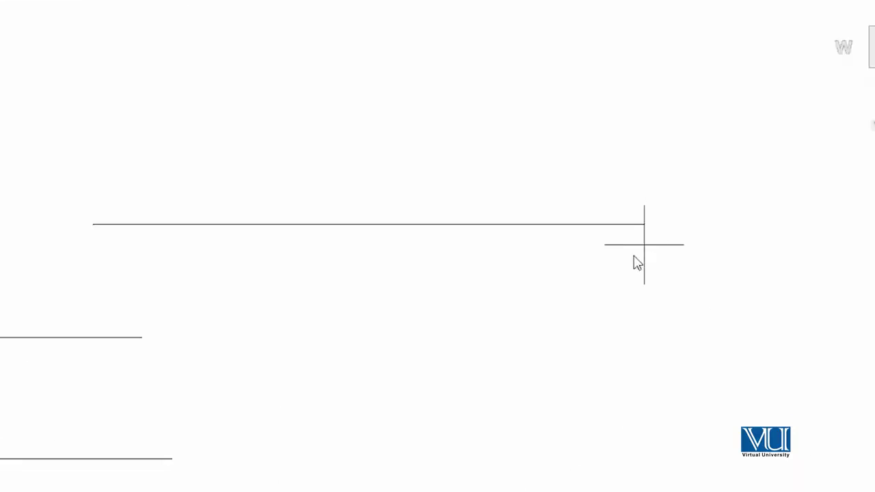
key("Return")
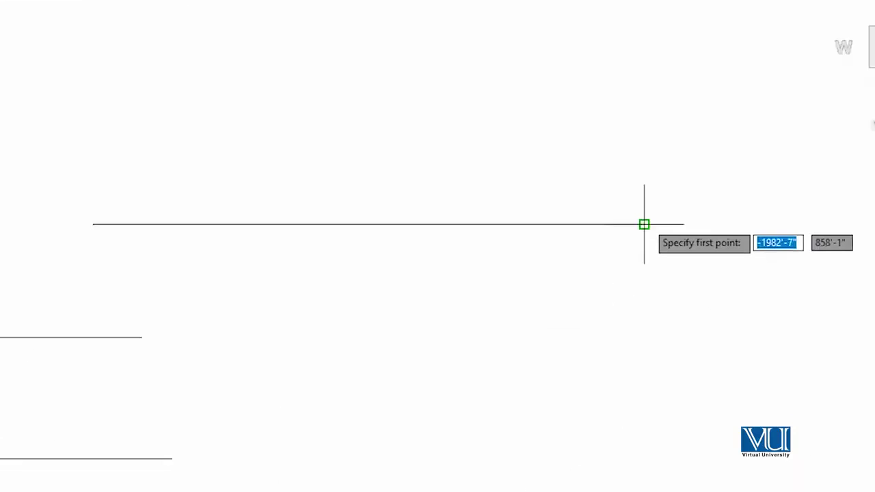
left_click(644, 224)
left_click(666, 88)
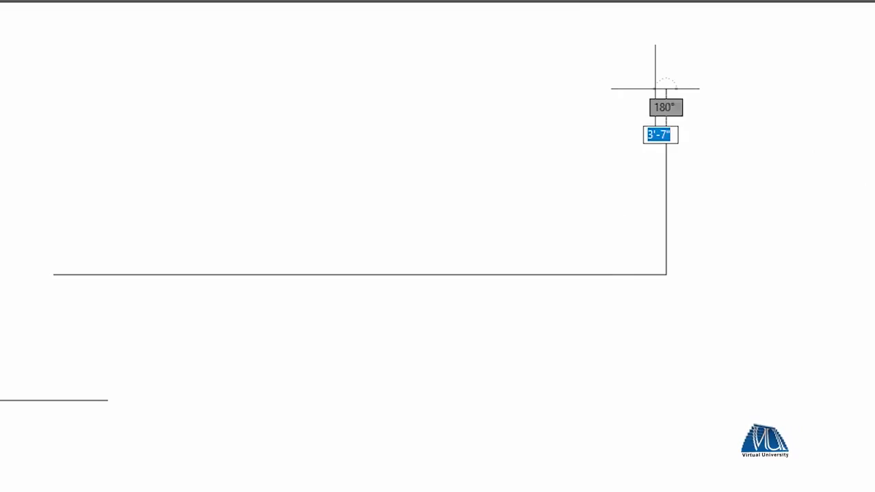
key("Escape")
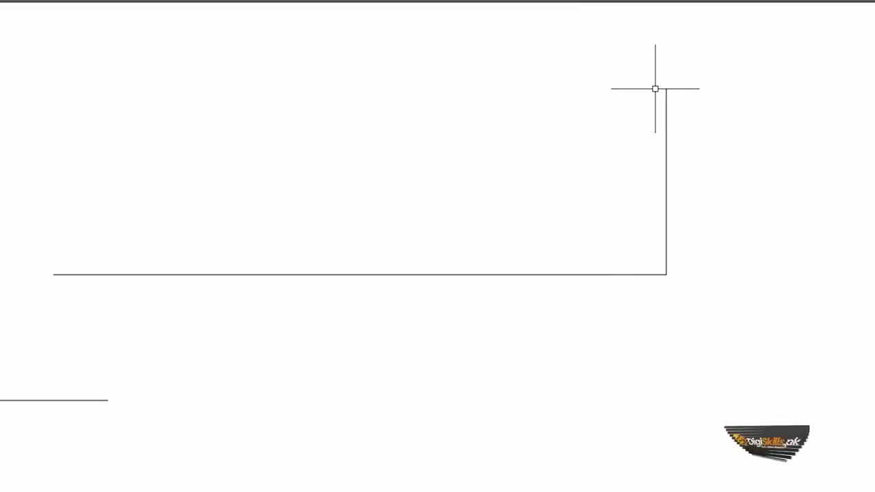
type("L")
Step: Draw a small square block from the vertical edge's midpoint down to the road edge, then window-select lines to trim
key("Return")
left_click(666, 181)
left_click(560, 181)
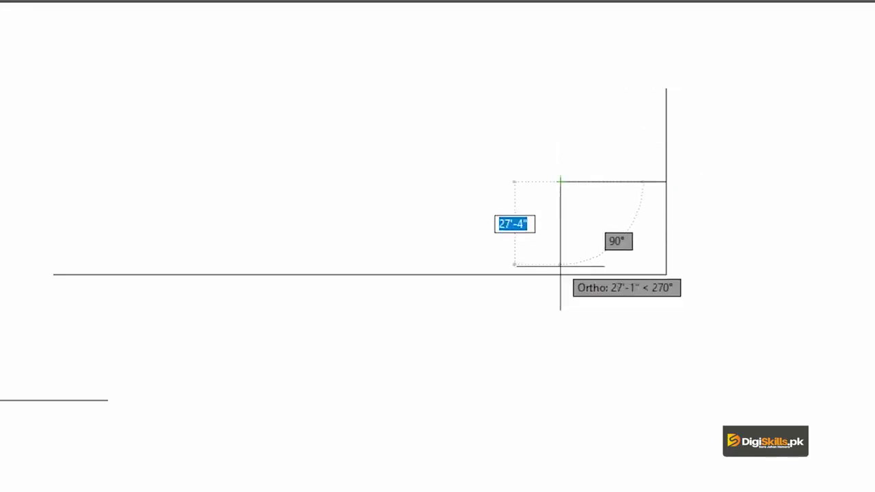
left_click(560, 274)
key("Return")
left_click(602, 292)
left_click(512, 340)
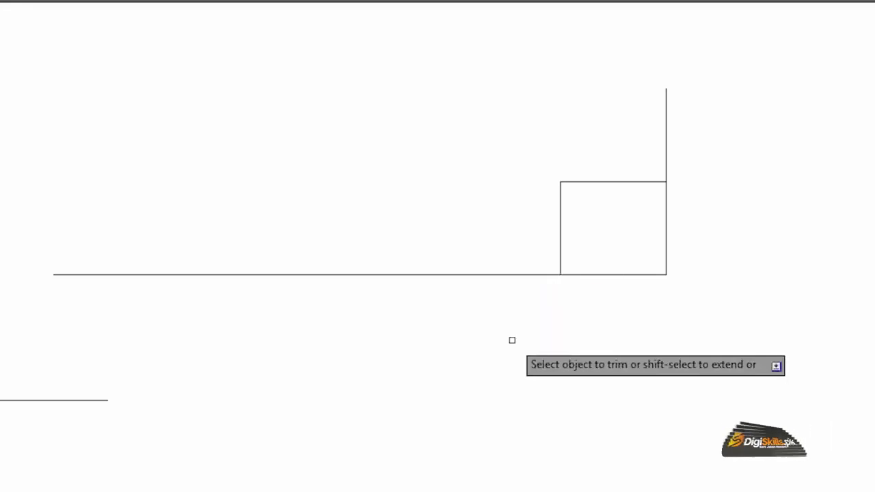
key("Escape")
type("L")
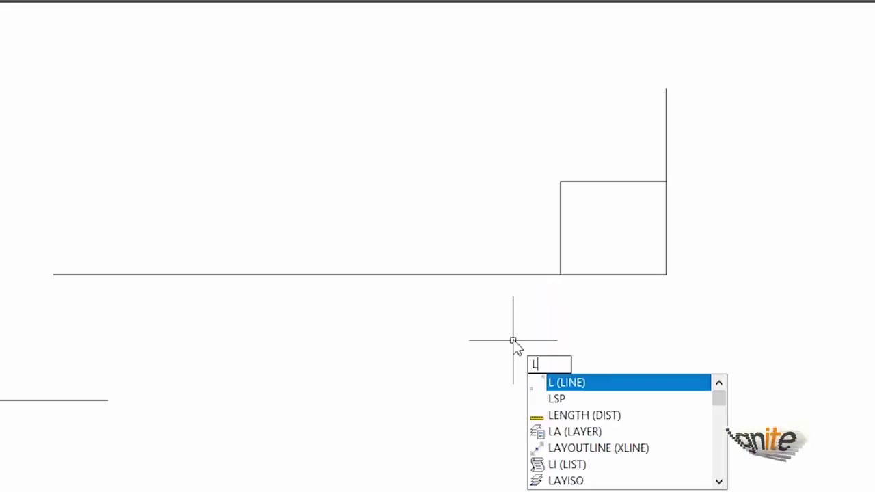
key("Return")
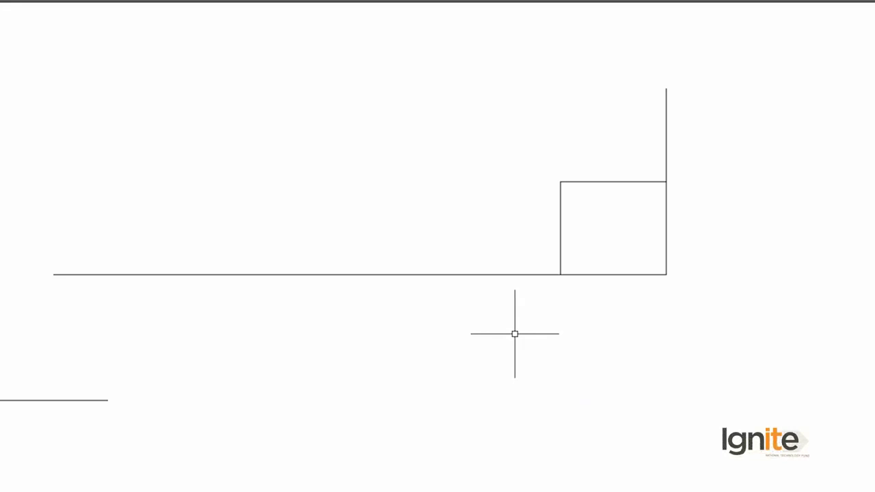
type("O")
key("Return")
type("3'")
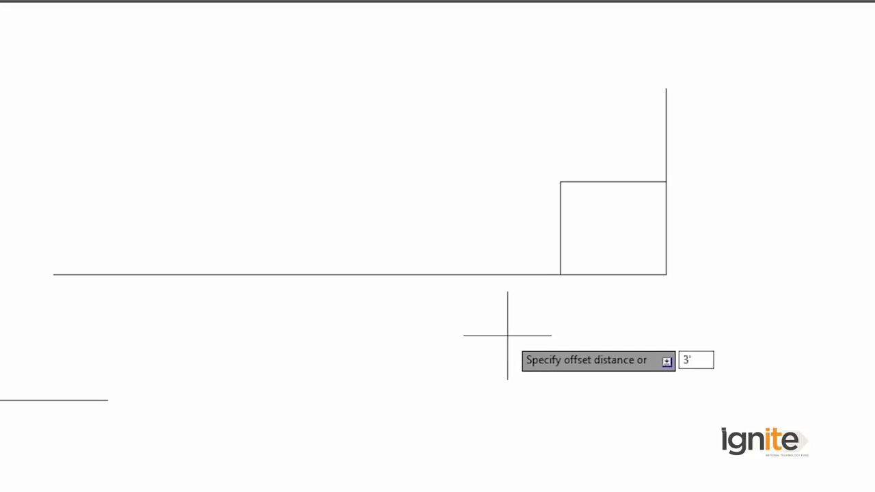
key("Return")
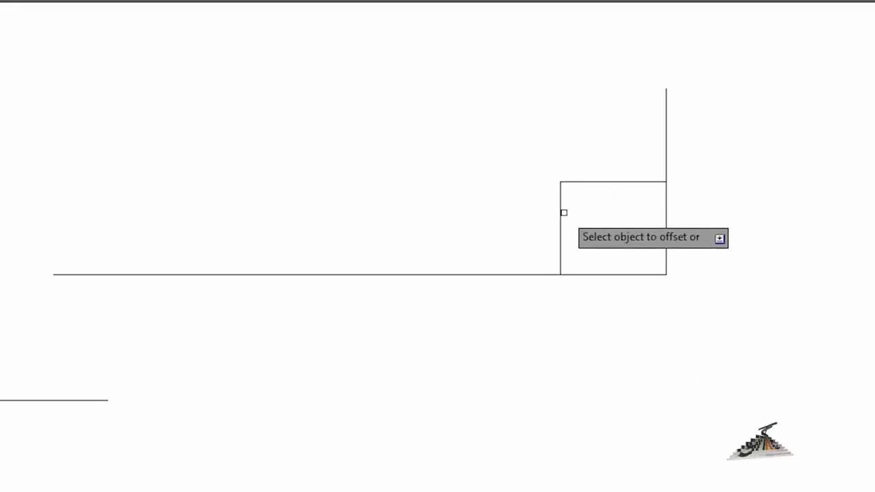
left_click(560, 212)
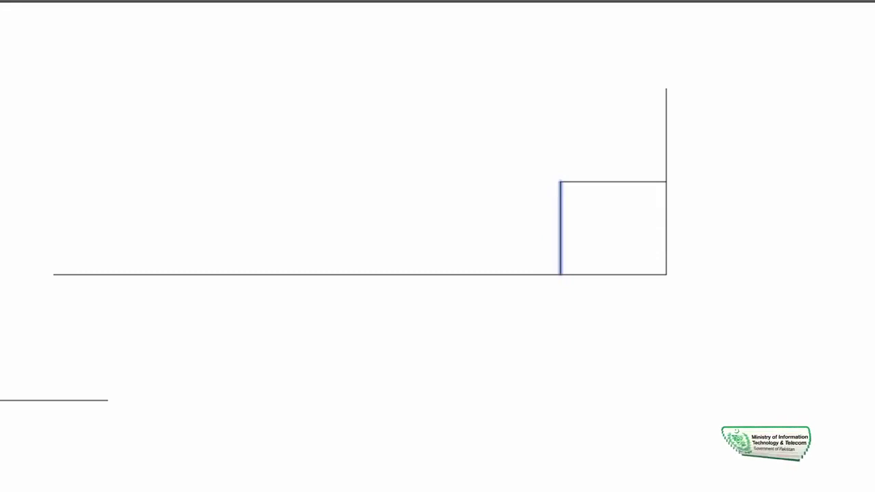
left_click(340, 244)
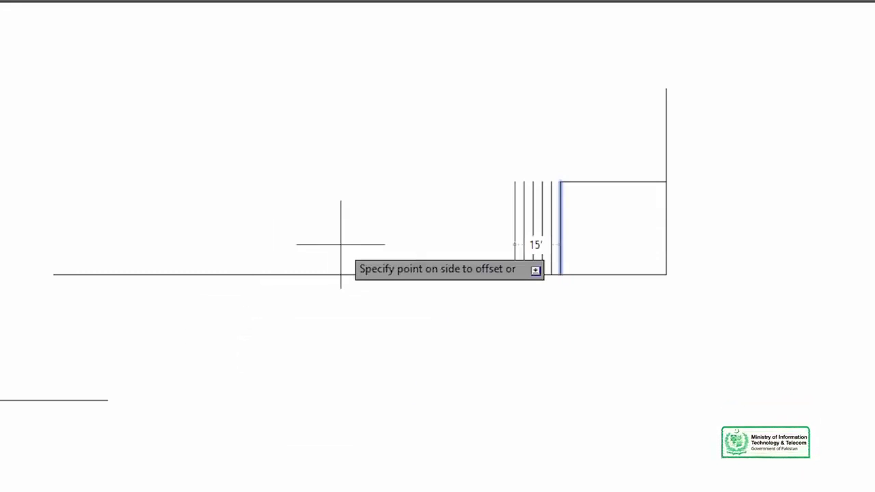
key("Escape")
scroll(665, 201, "up", 4)
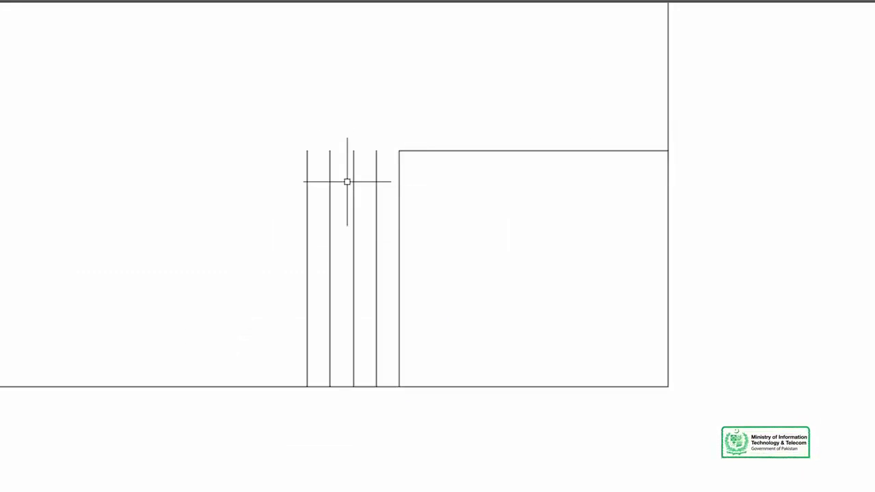
middle_click_drag(347, 179, 425, 94)
left_click(363, 58)
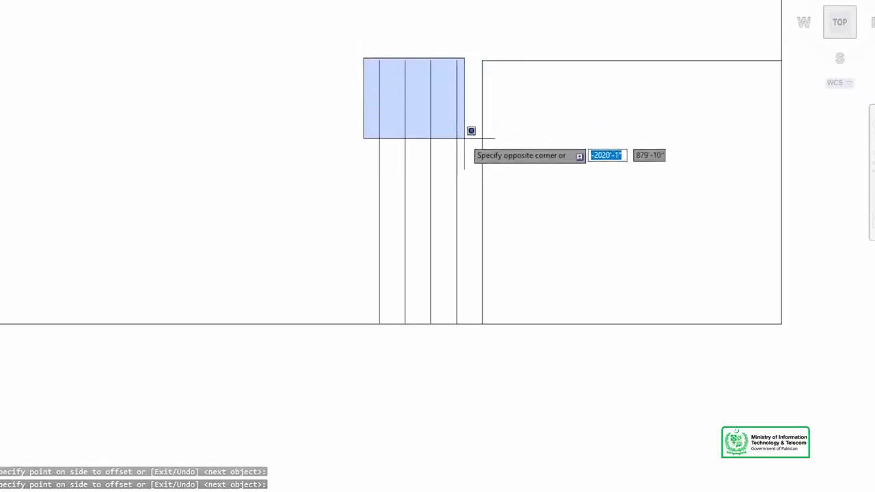
key("Escape")
left_click(467, 51)
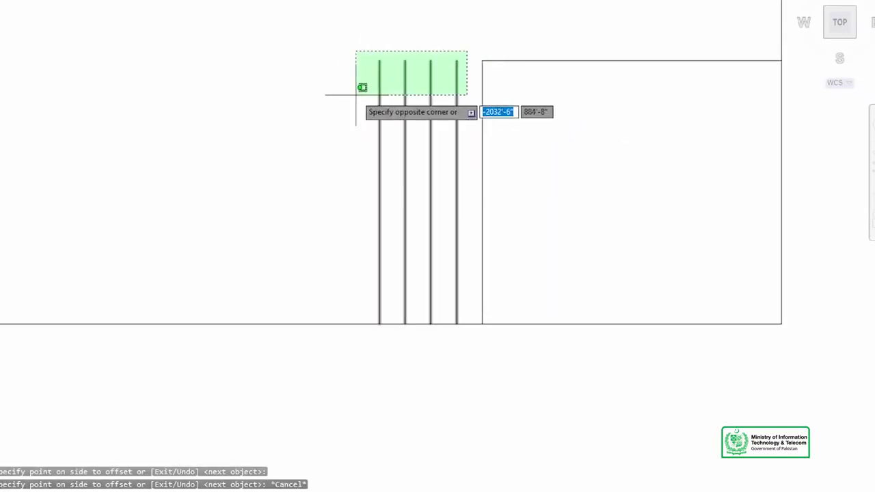
left_click(356, 90)
key("Delete")
scroll(359, 101, "down", 4)
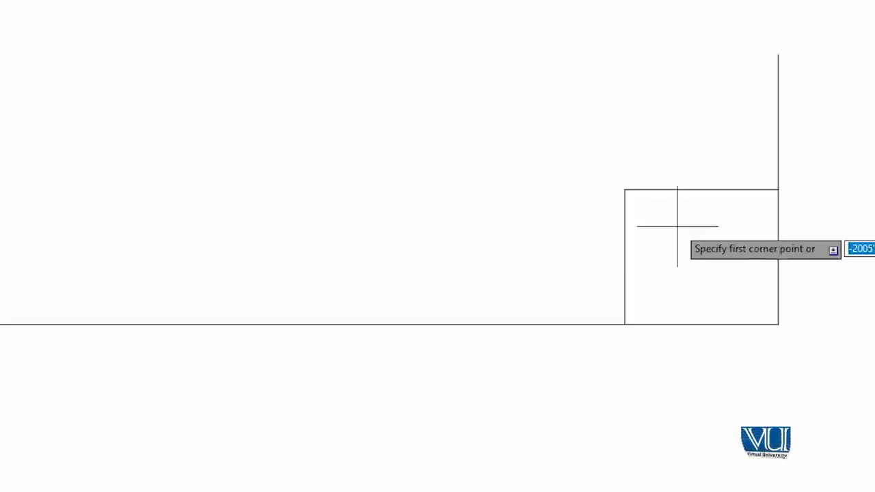
Step: Add a new block beside the square and trim a divider line between them
left_click(563, 184)
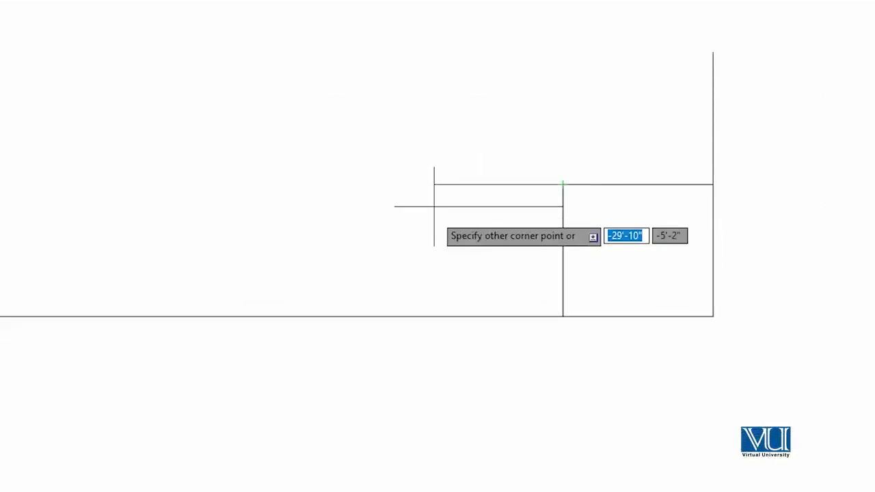
left_click(427, 317)
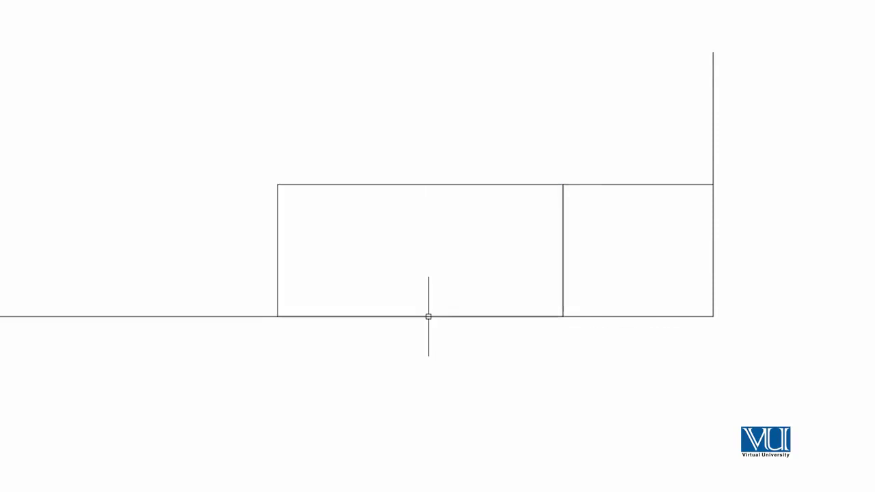
type("L")
key("Return")
left_click(424, 165)
left_click(424, 374)
key("Return")
type("TR")
key("Return")
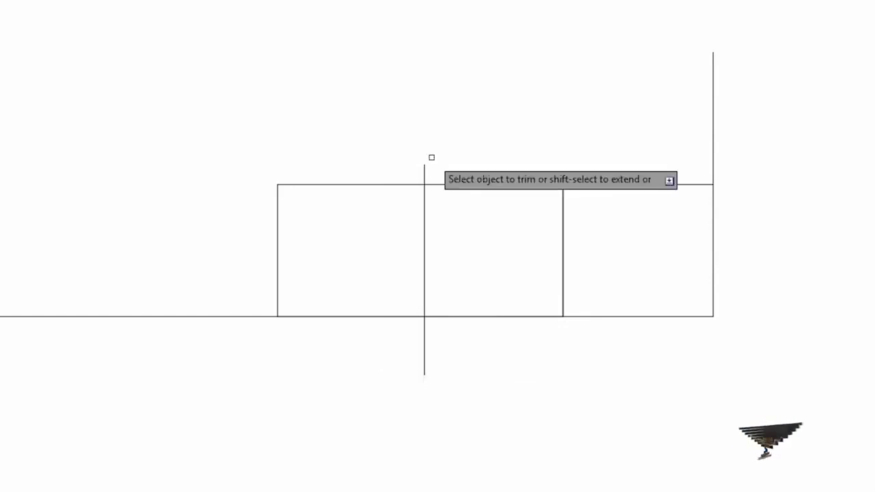
left_click(424, 175)
left_click(423, 338)
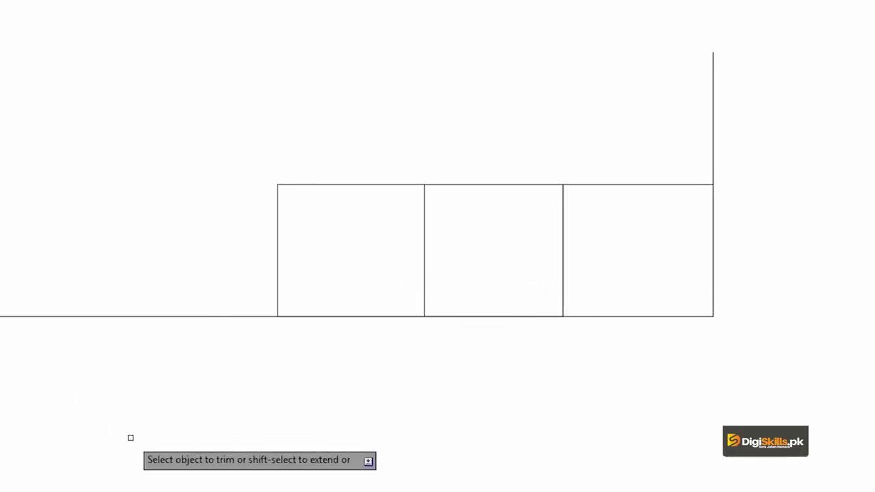
key("Escape")
Step: Draw a long horizontal road edge line below the blocks from left to right
middle_click_drag(131, 437, 234, 312)
type("l")
key("Return")
middle_click_drag(411, 287, 428, 146)
left_click(31, 231)
left_click(783, 232)
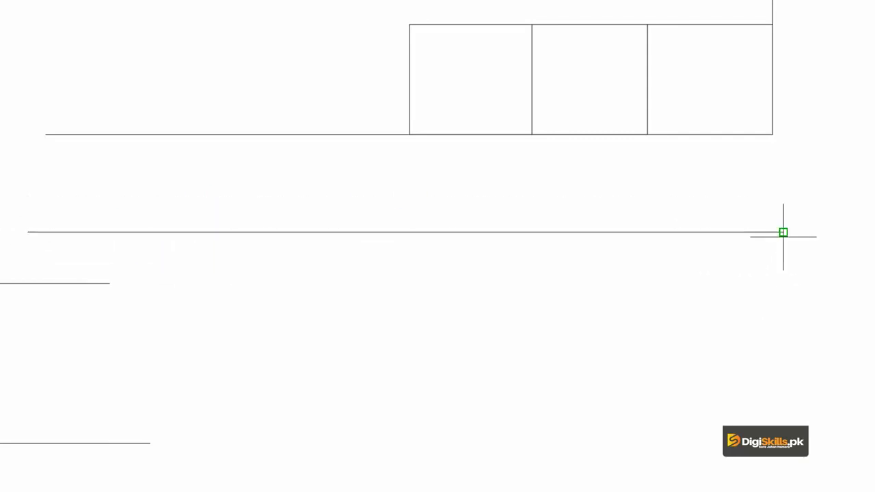
Step: Turn the road edge line down at its right end
left_click(783, 455)
key("Return")
middle_click_drag(845, 318, 588, 385)
scroll(583, 381, "down", 2)
Step: Draw a vertical road line to the right of the blocks
key("Return")
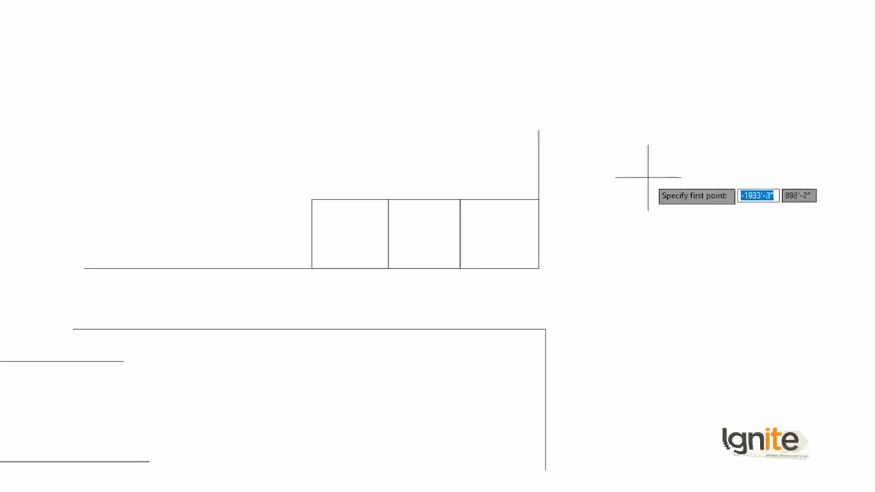
left_click(623, 125)
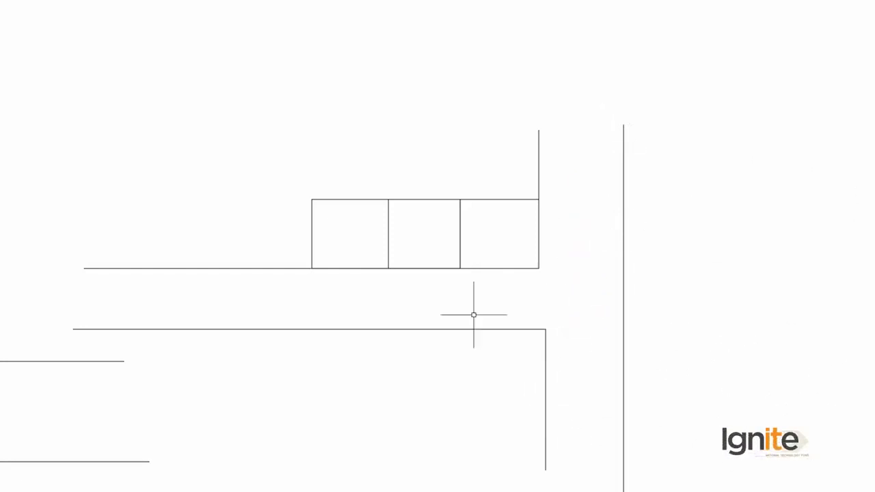
scroll(553, 249, "up", 2)
middle_click_drag(553, 248, 506, 283)
scroll(442, 348, "up", 4)
scroll(484, 337, "down", 3)
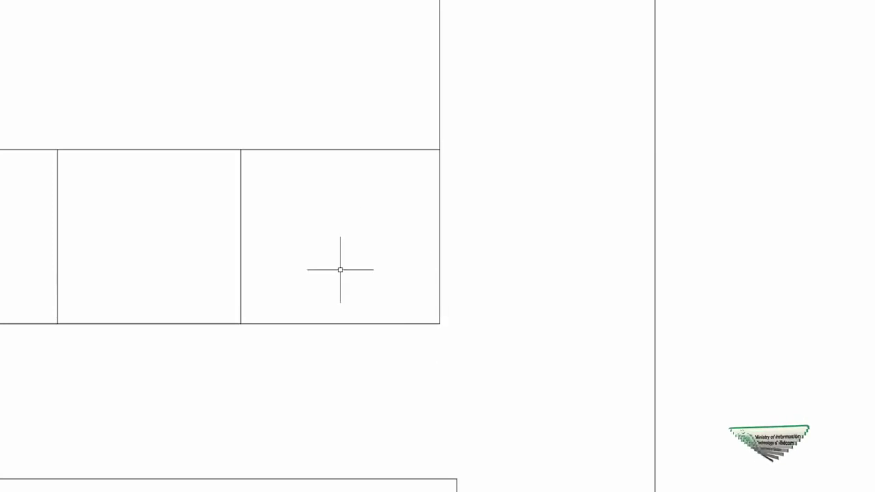
scroll(410, 305, "up", 2)
scroll(410, 305, "down", 2)
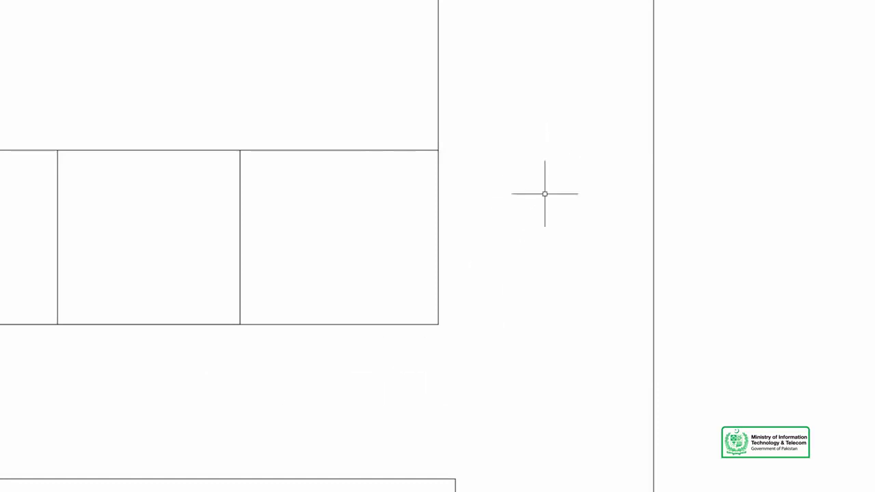
middle_click_drag(429, 297, 494, 328)
scroll(494, 328, "up", 2)
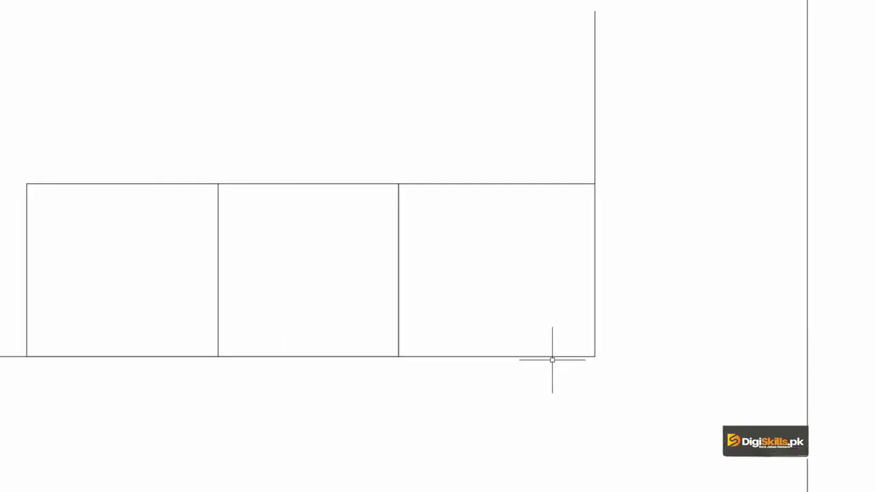
scroll(562, 330, "up", 2)
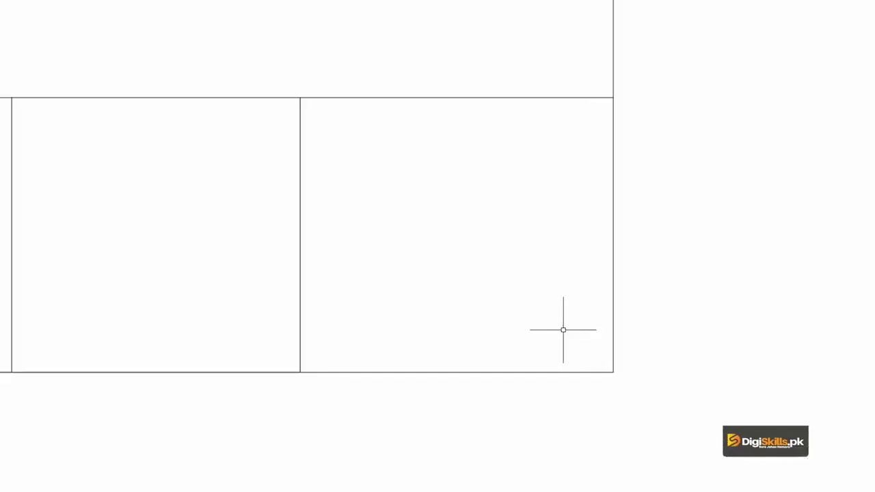
middle_click_drag(556, 266, 536, 328)
scroll(536, 328, "down", 2)
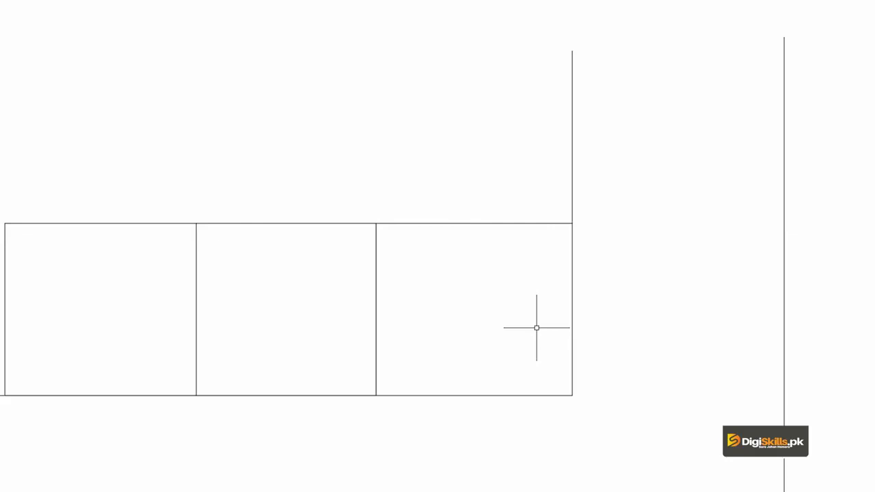
Step: Chamfer the end block's bottom and right lines with 5' and 7' distances
type("C")
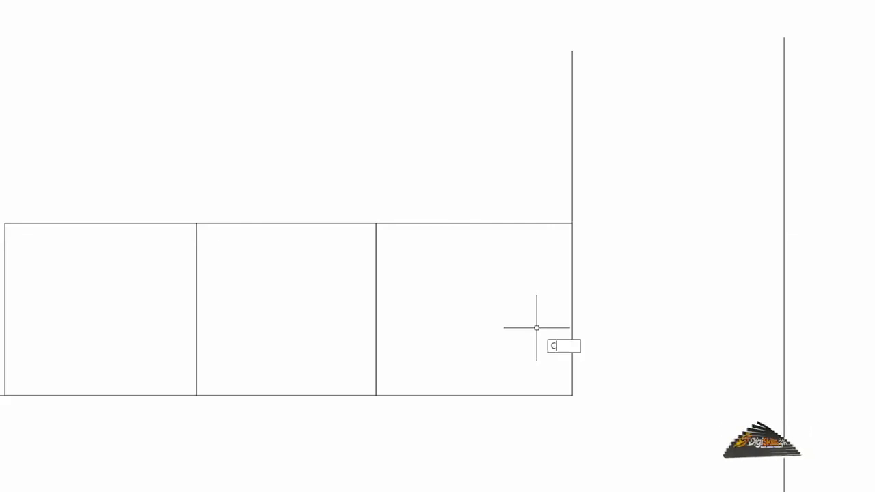
type("HA")
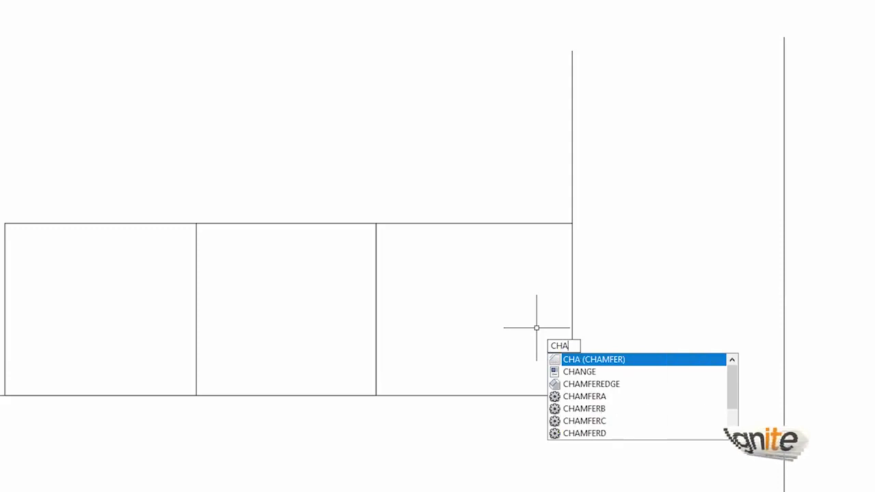
key("Return")
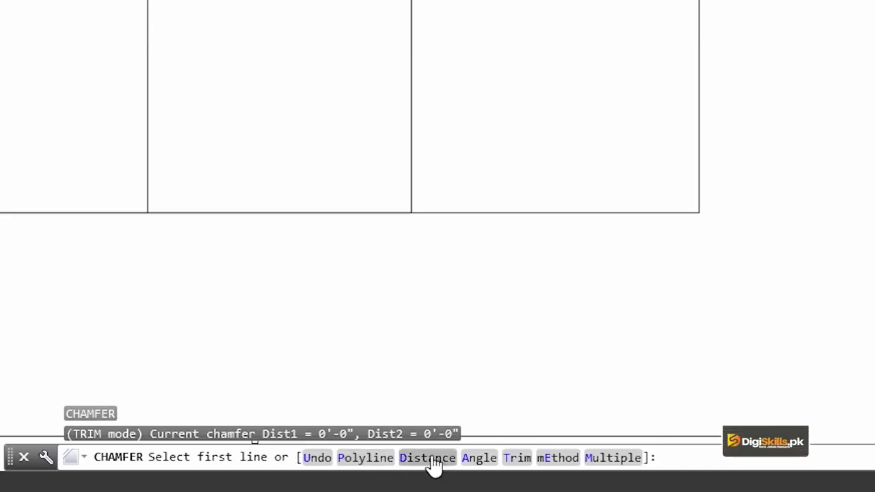
left_click(433, 462)
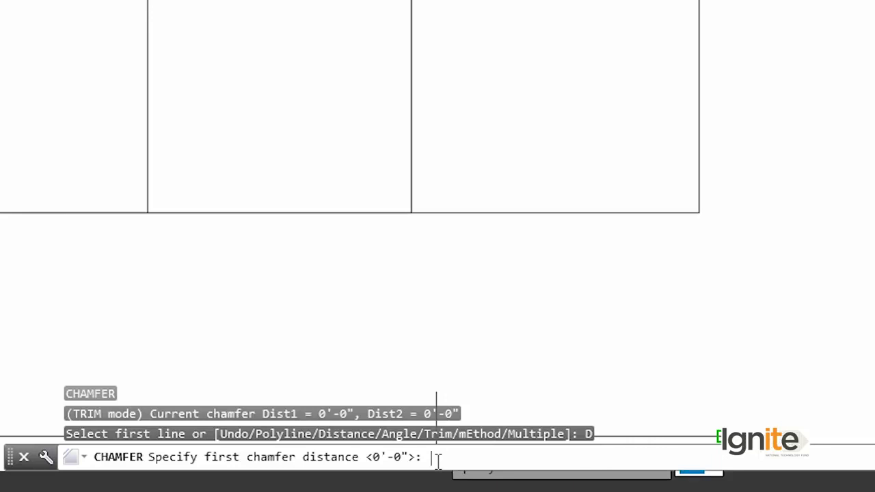
type("5'")
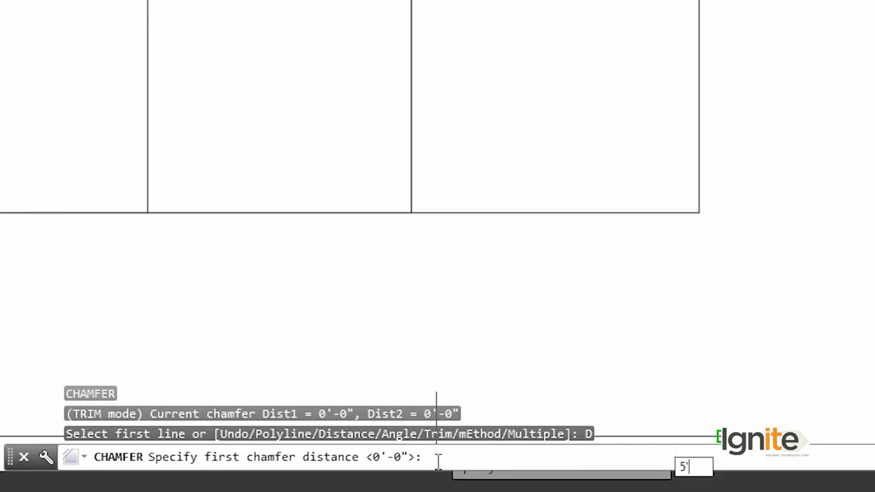
key("Return")
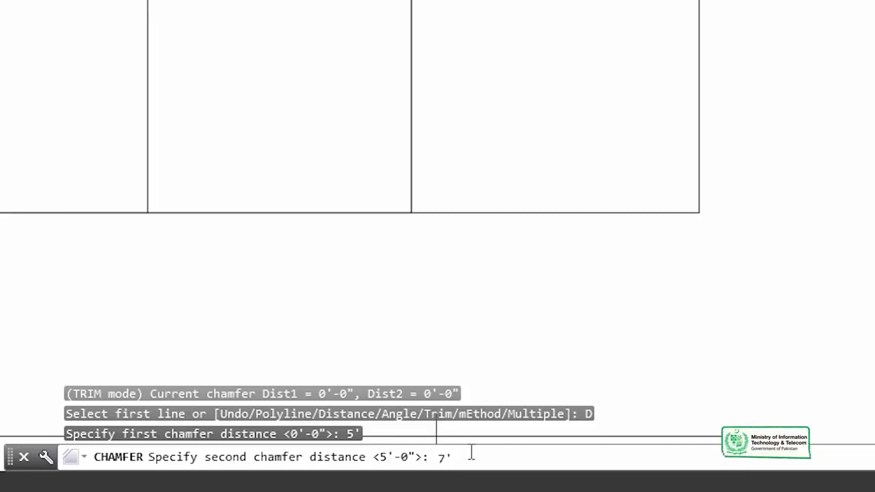
key("Return")
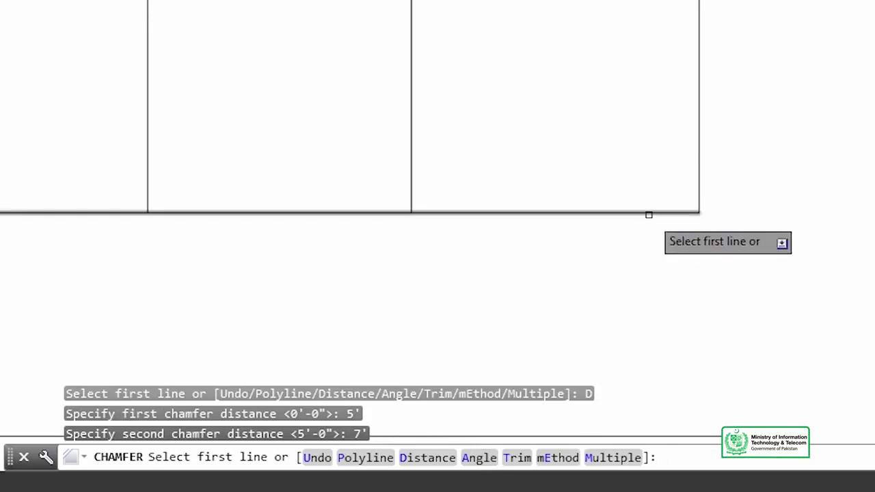
left_click(646, 212)
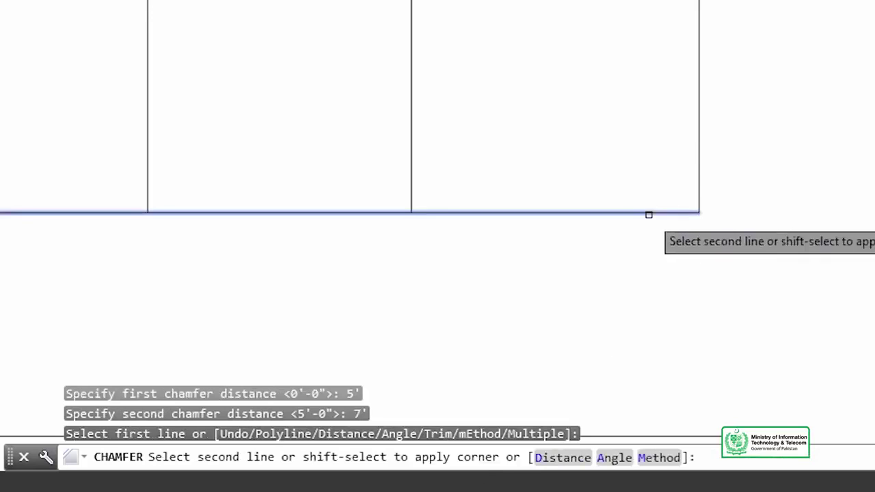
left_click(697, 134)
scroll(668, 171, "up", 4)
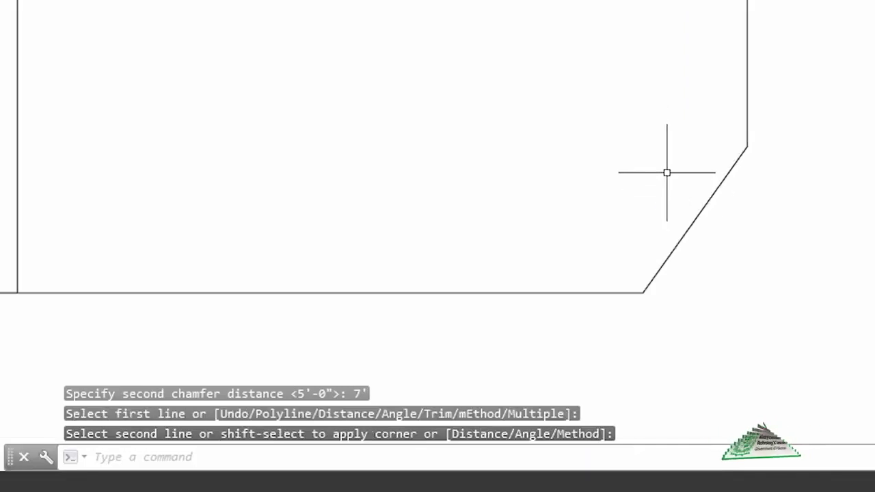
middle_click_drag(717, 333, 662, 234)
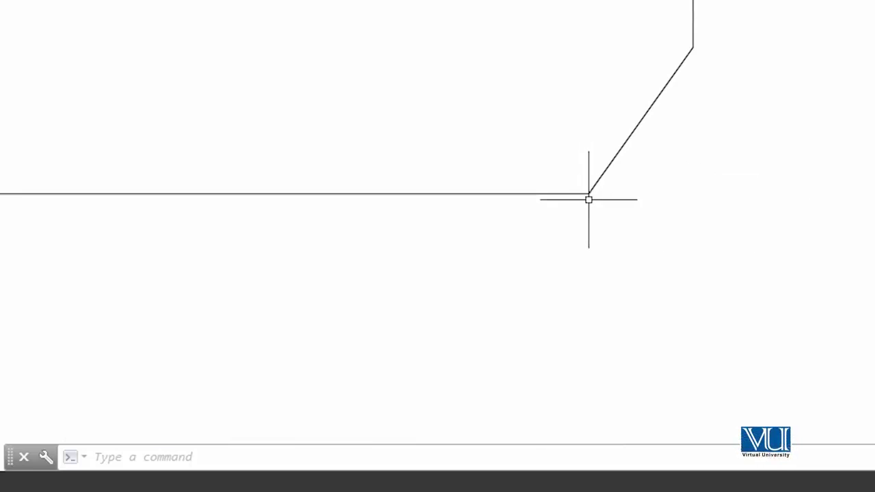
scroll(677, 88, "down", 2)
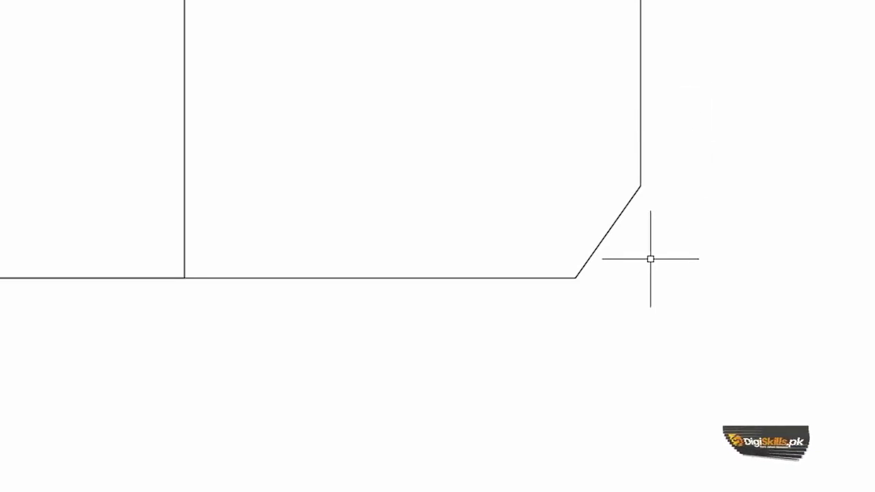
Step: Bring the end block into view and set new chamfer distances of 10' and 15'
scroll(667, 243, "down", 2)
middle_click_drag(665, 241, 595, 250)
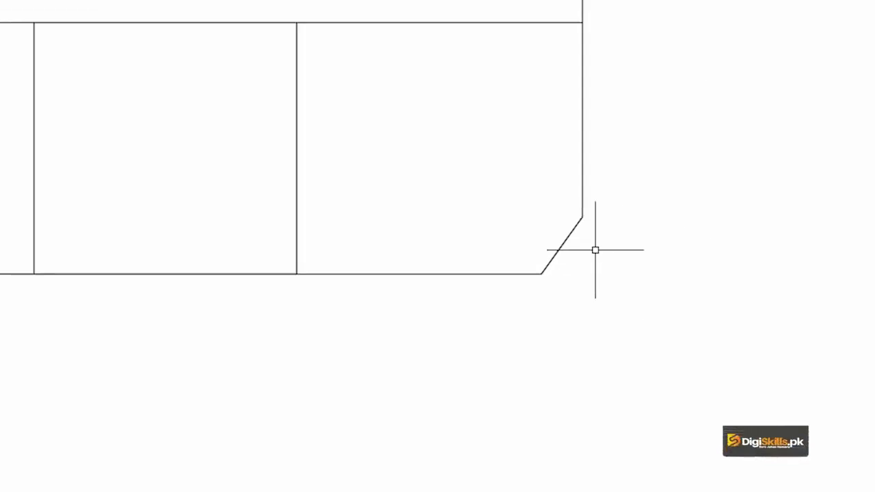
middle_click_drag(458, 222, 513, 252)
type("HA")
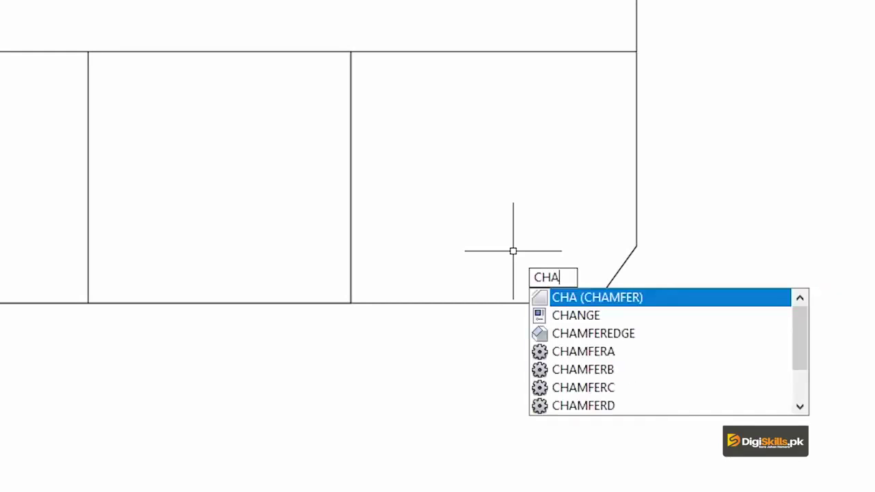
key("Return")
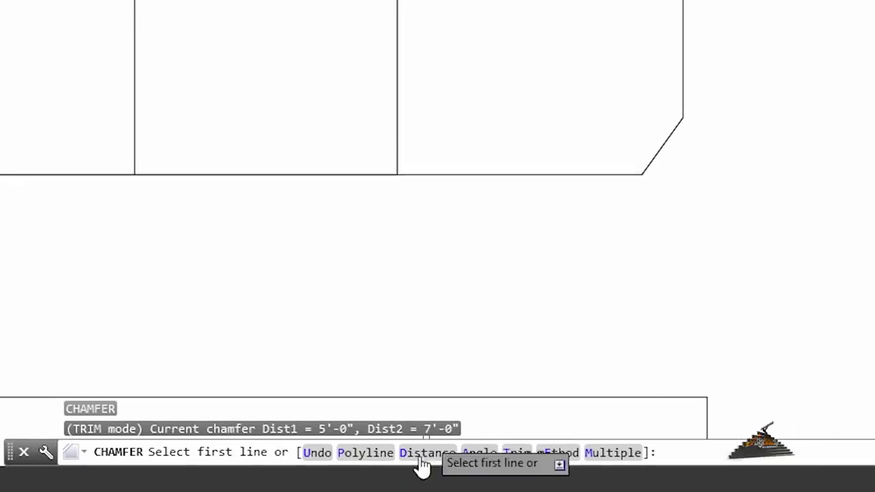
left_click(431, 457)
type("10")
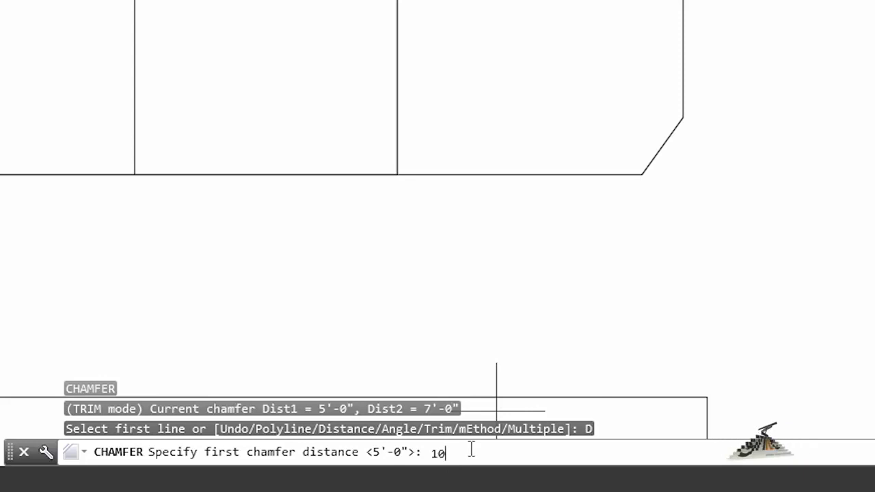
type("'")
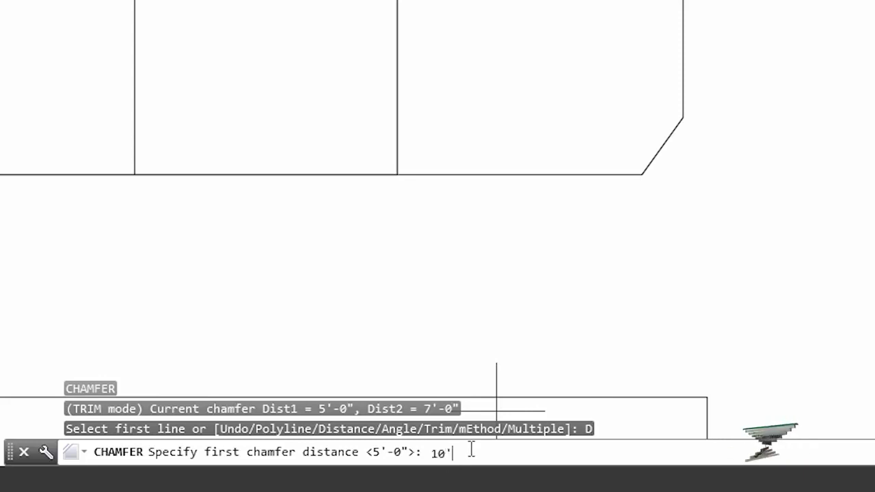
key("Return")
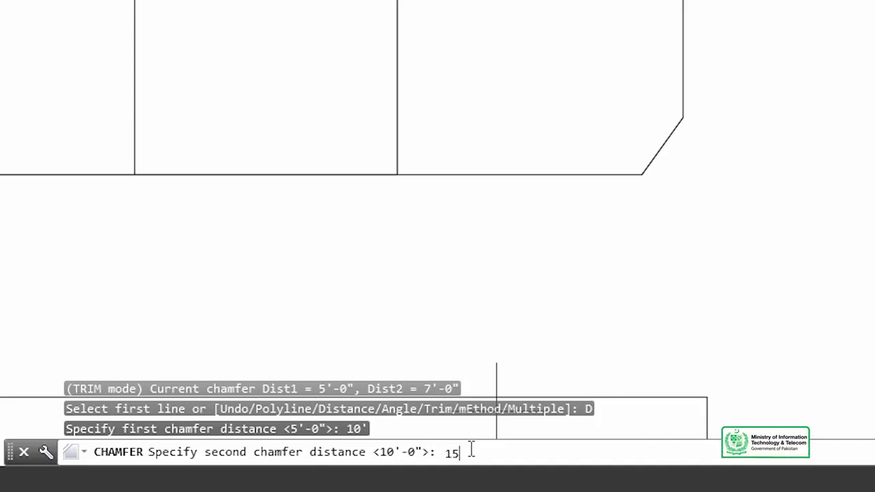
type("'")
key("Return")
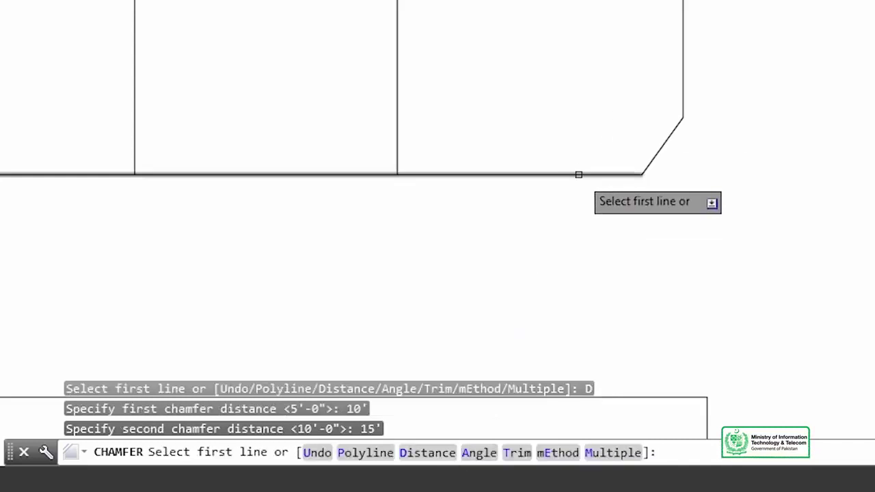
Step: Chamfer the block's bottom and right lines, then erase the old short diagonal
left_click(579, 174)
left_click(684, 88)
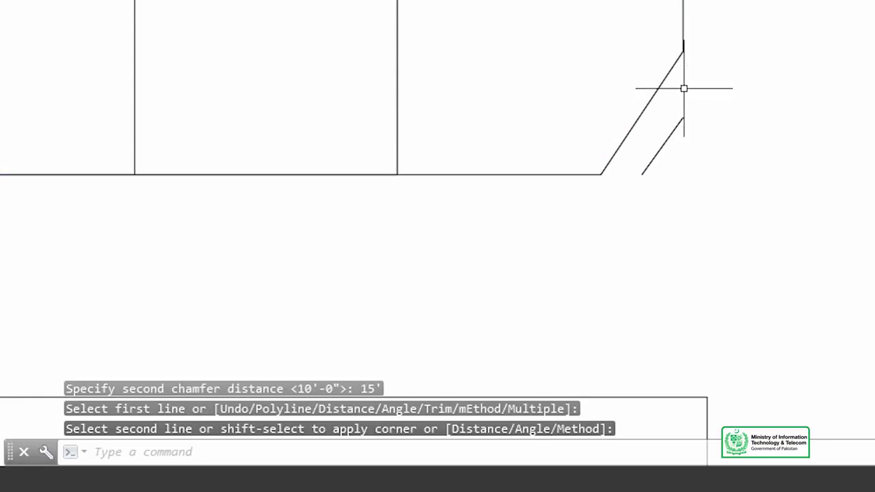
left_click(663, 146)
key("Delete")
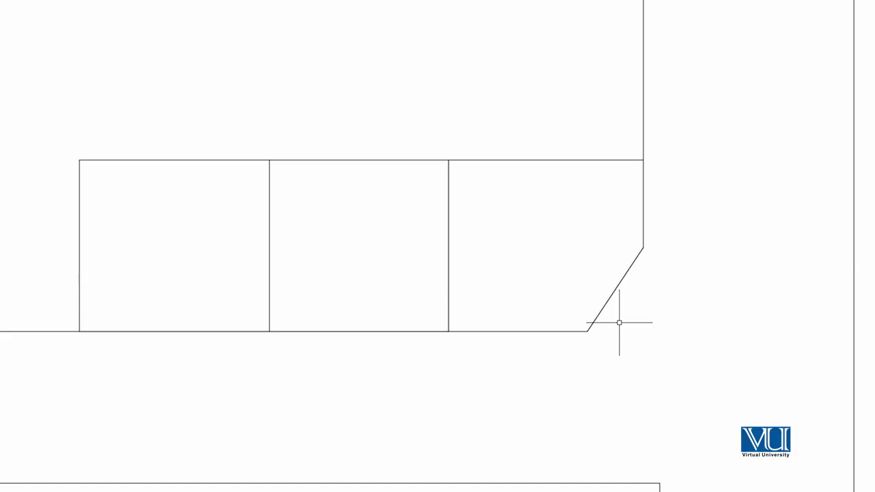
scroll(619, 322, "down", 2)
scroll(619, 323, "down", 2)
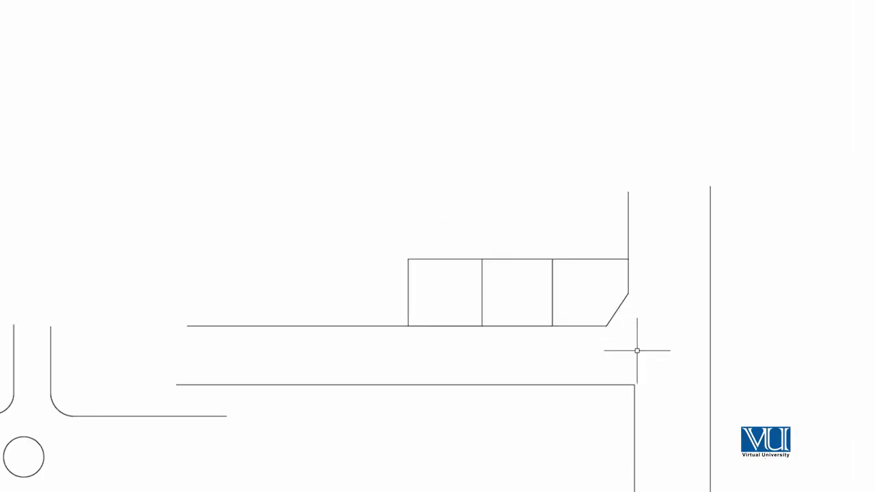
middle_click_drag(636, 351, 672, 226)
scroll(665, 172, "up", 2)
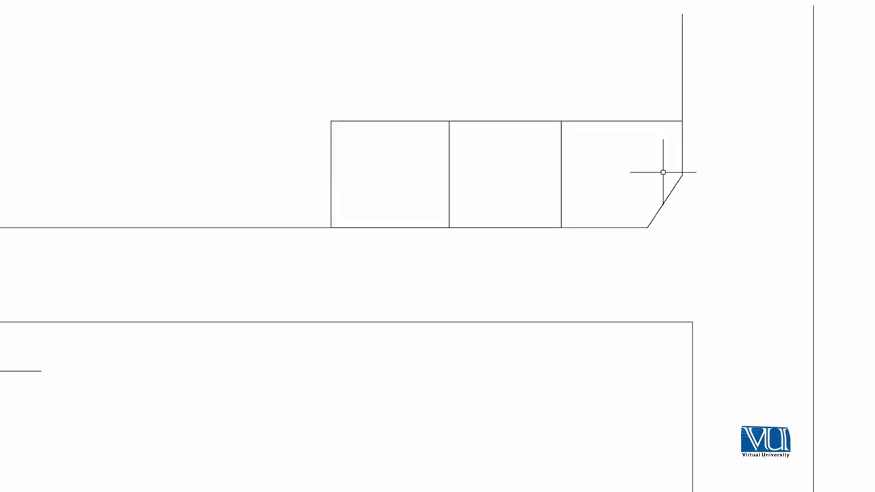